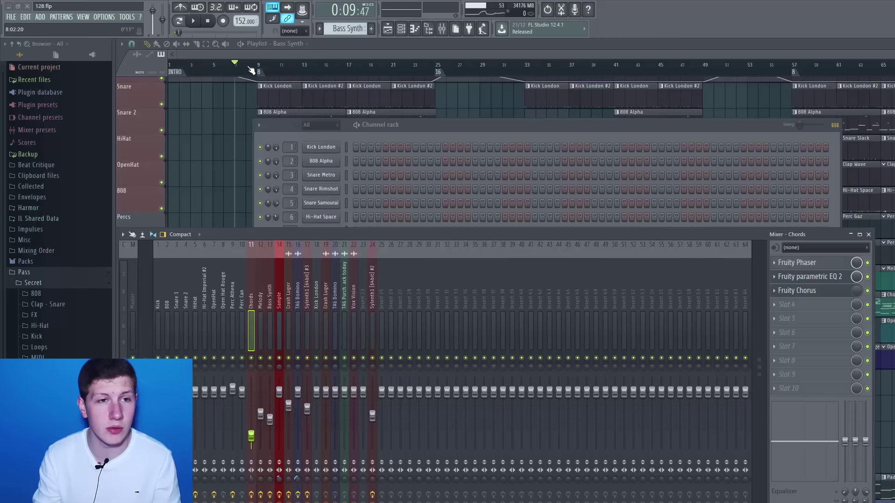
Play the arrangement from the intro and check the channel levels in the mixer.
key("F12")
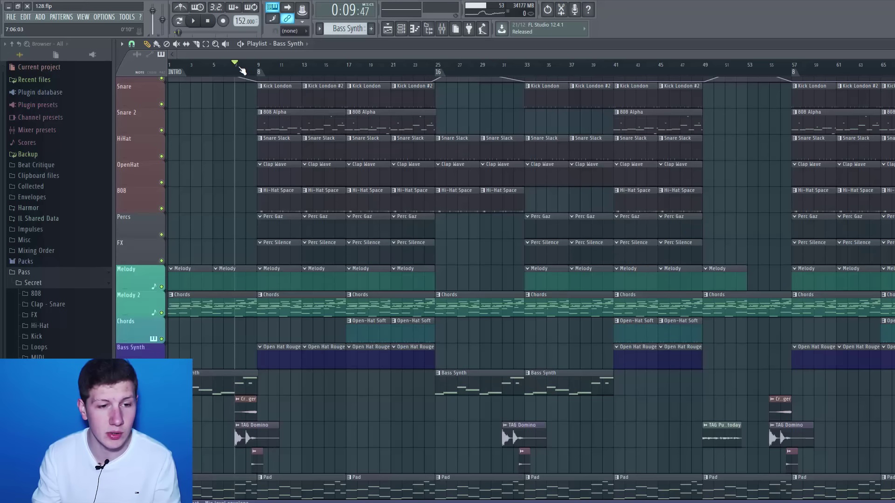
left_click_drag(265, 67, 205, 70)
key("space")
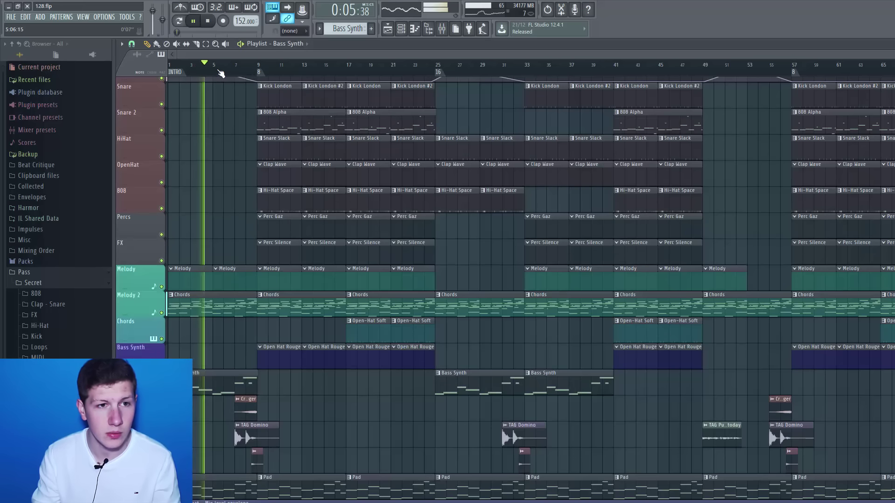
key("F9")
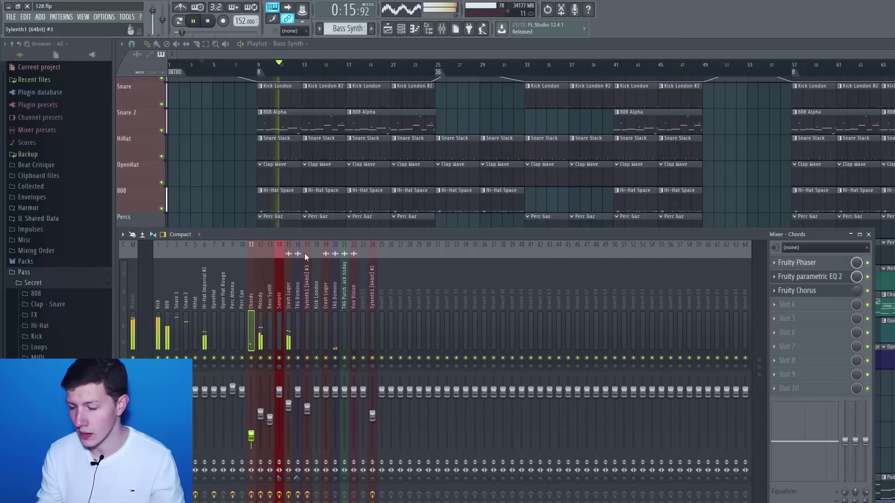
key("space")
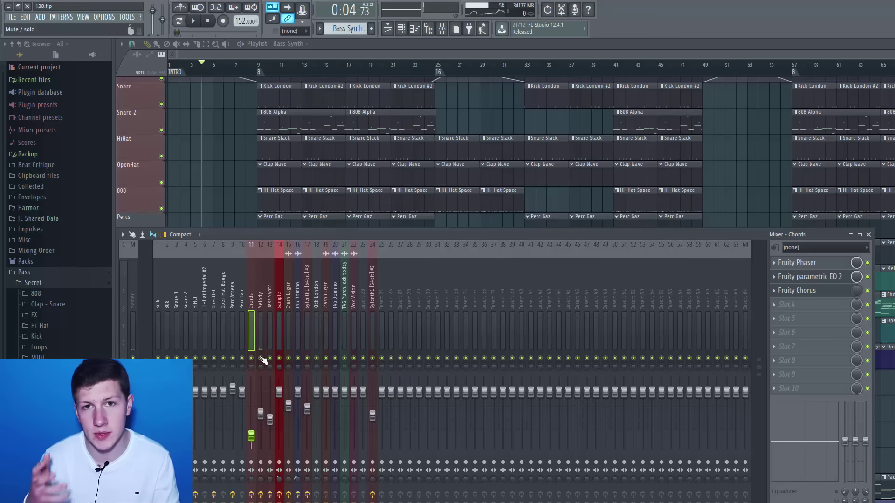
Solo the Crash Luger mixer track and listen to it in the playing song.
key("space")
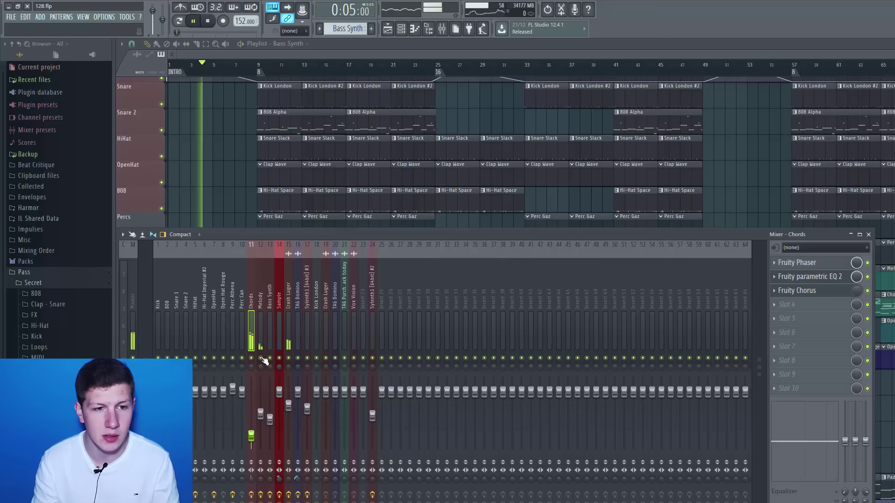
left_click(289, 358)
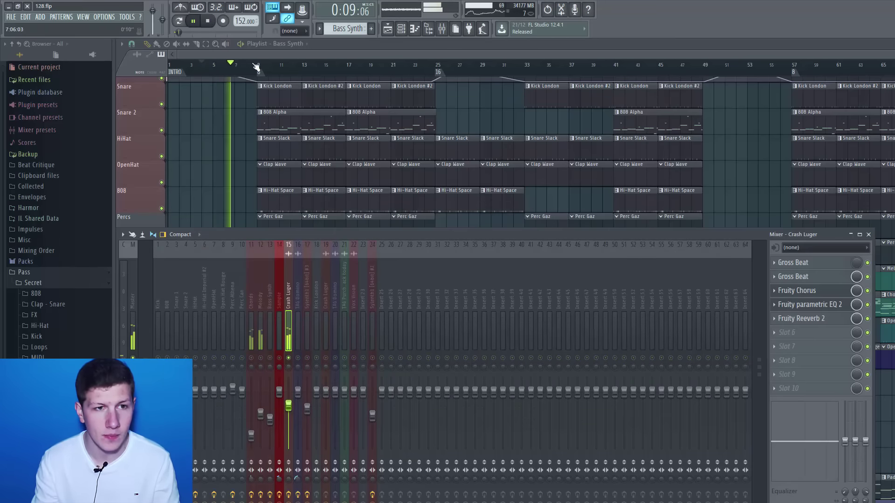
key("F9")
key("space")
Select bars 13 to 17 in the playlist as the playback loop and audition it.
left_click(302, 66)
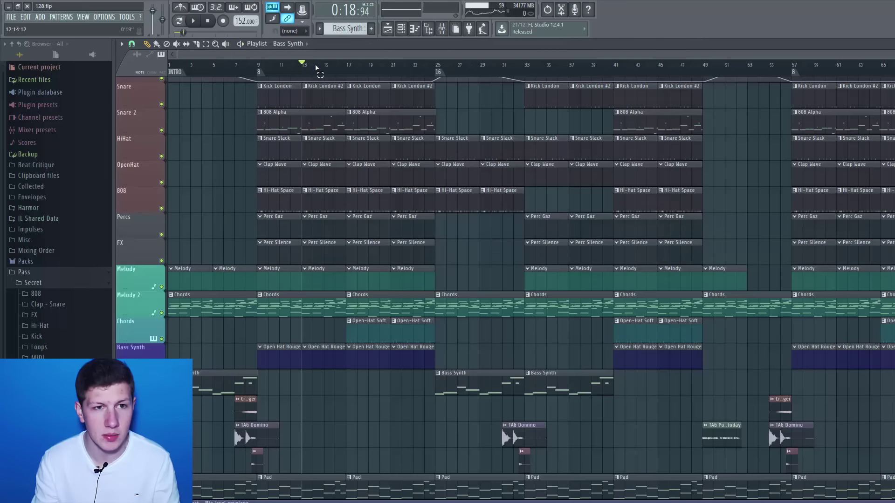
left_click_drag(315, 68, 345, 66)
key("space")
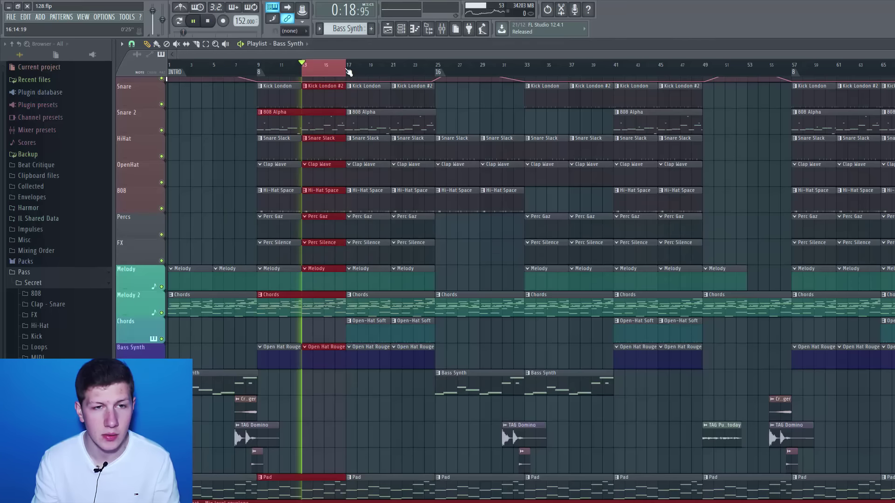
left_click(457, 29)
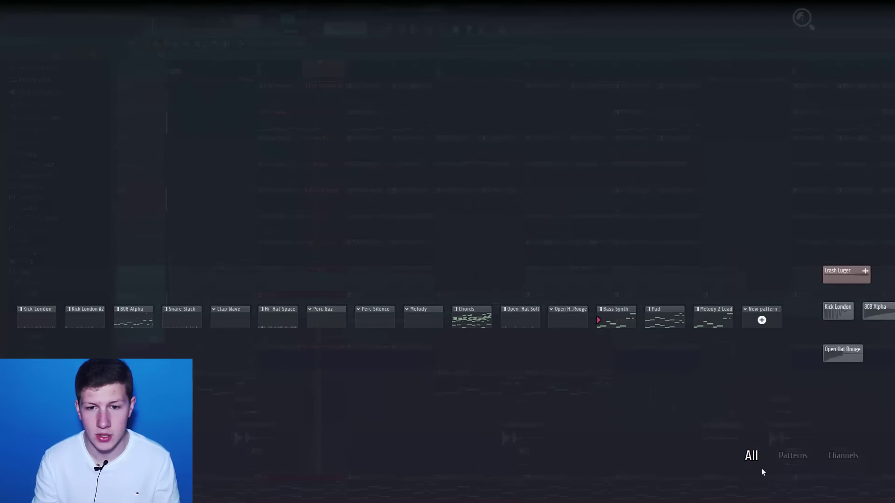
left_click(762, 469)
key("space")
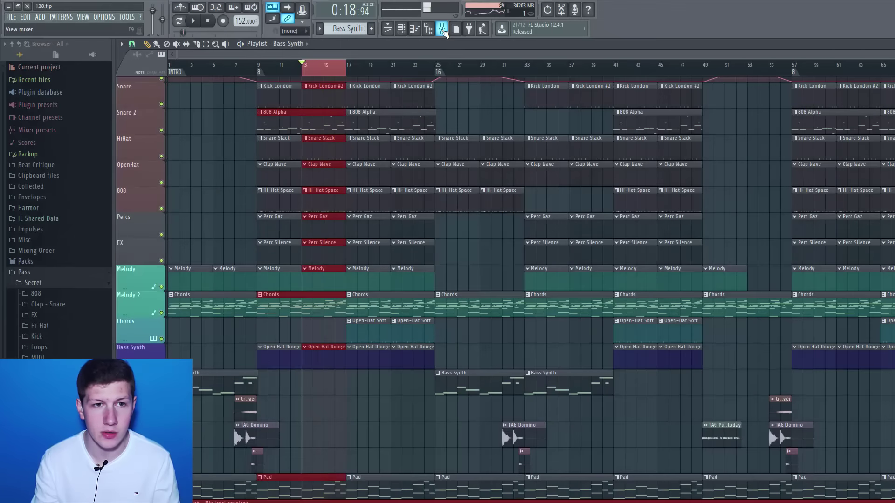
Add Fruity parametric EQ 2 to effect slot 6 of the Crash Luger mixer track.
left_click(442, 29)
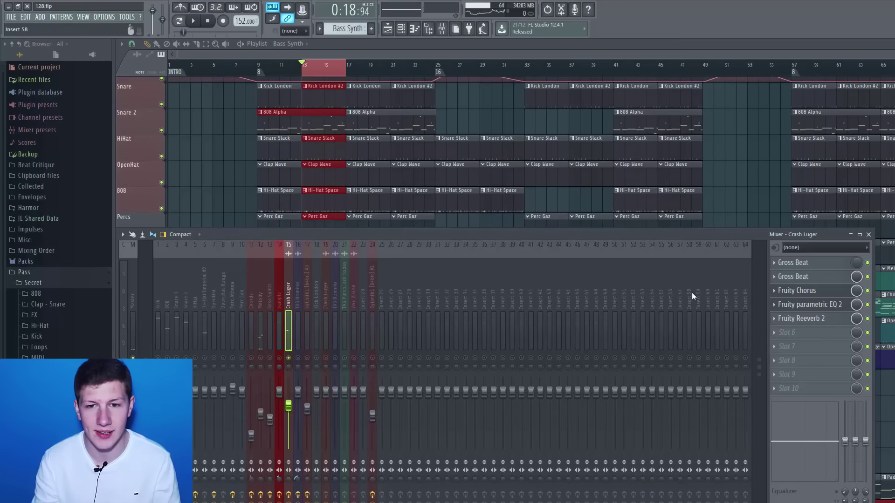
left_click(801, 333)
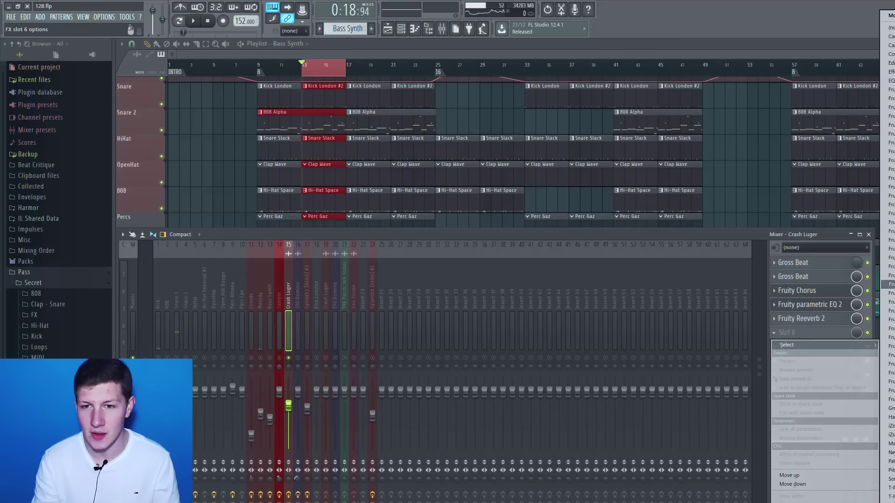
left_click(888, 276)
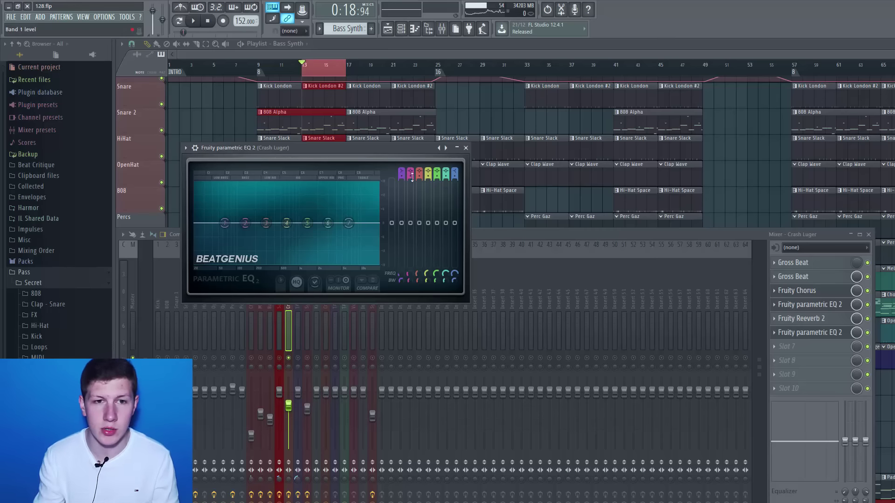
Make EQ band 7 a low-pass filter, lower its frequency to about 800 Hz and audition the loop.
left_click_drag(454, 176, 466, 268)
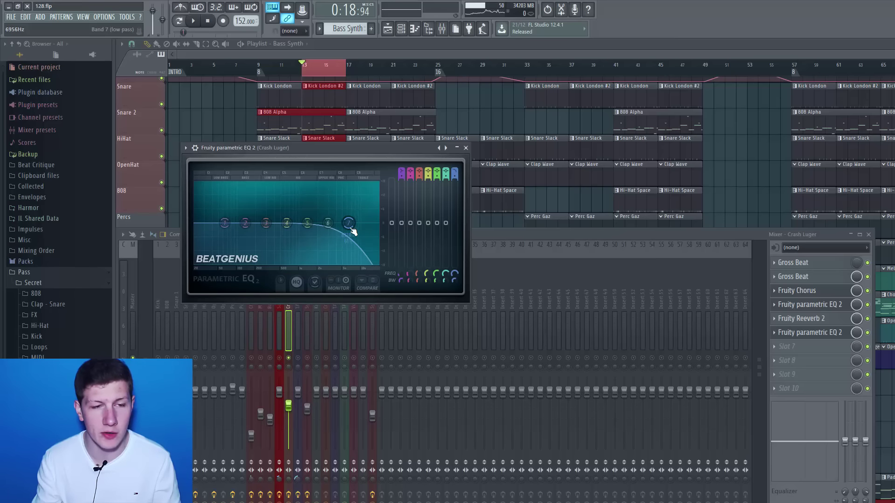
left_click_drag(348, 223, 296, 223)
key("space")
key("space")
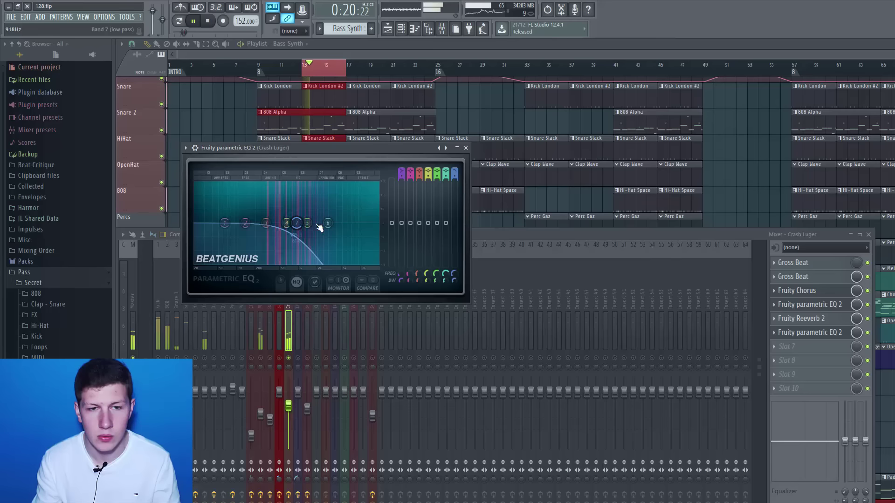
key("space")
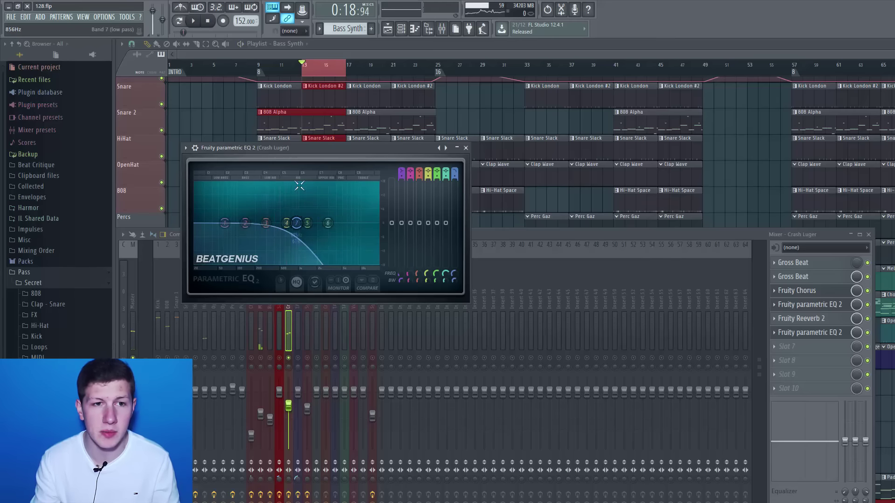
key("space")
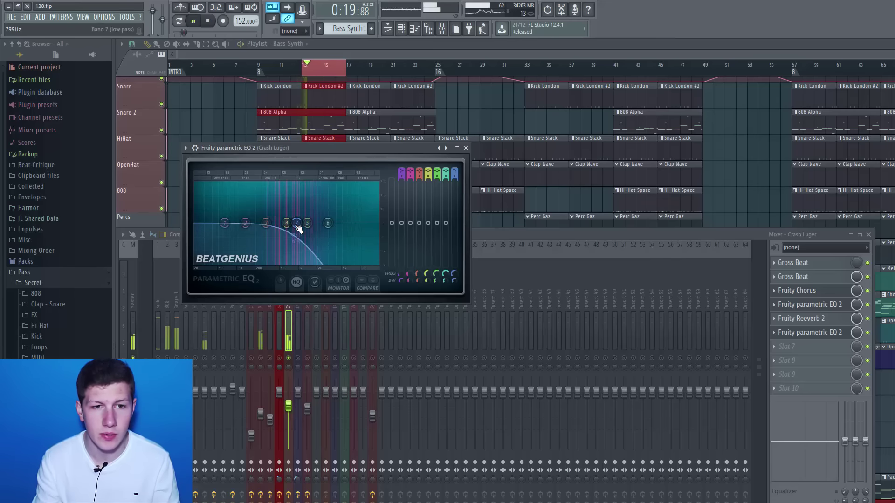
key("space")
Create an automation clip for the frequency of EQ band 7 and return to the playlist.
right_click(453, 272)
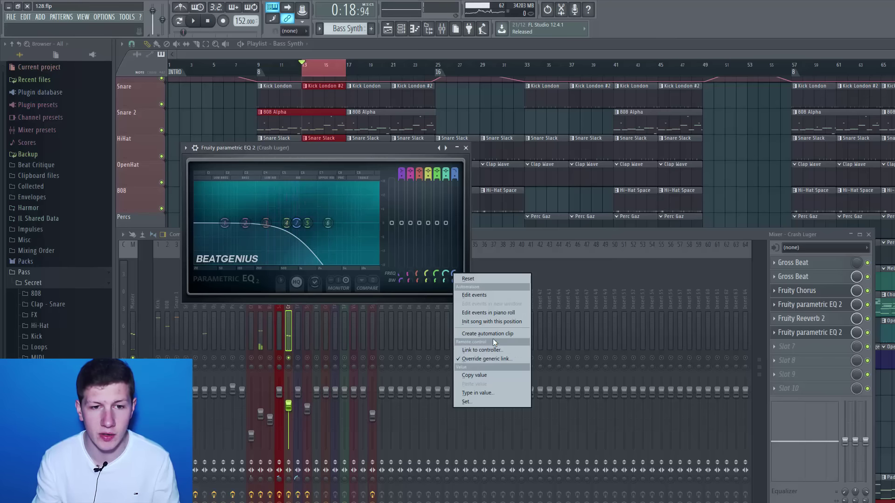
left_click(491, 334)
left_click(309, 52)
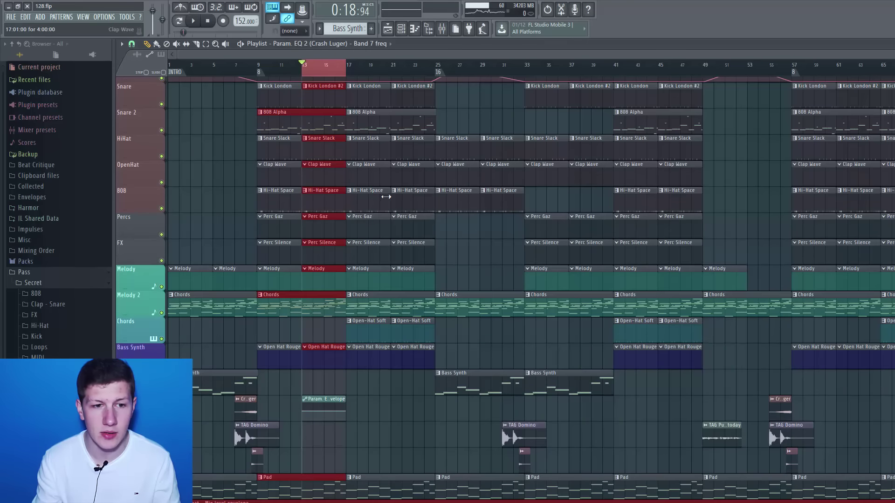
Shorten the band 7 frequency automation clip to one bar at bar 13, rising to 100%, and audition it.
scroll(386, 197, "down", 6)
scroll(303, 69, "up", 4)
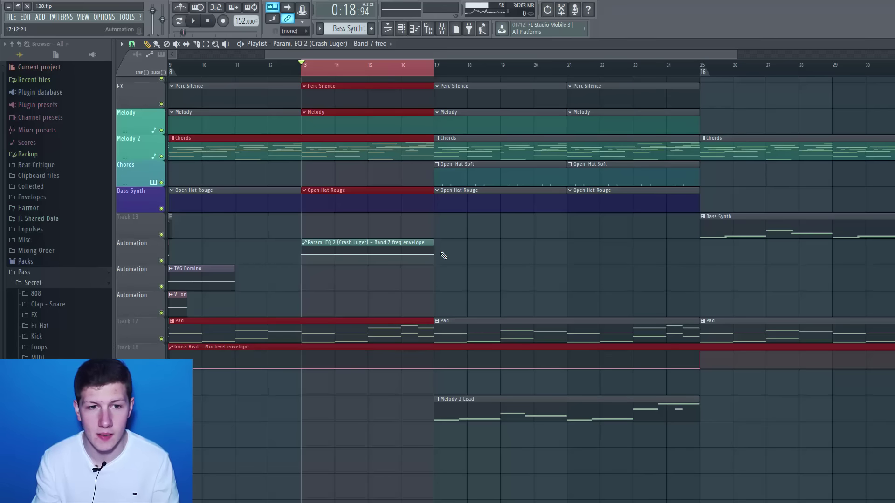
left_click_drag(434, 257, 314, 241)
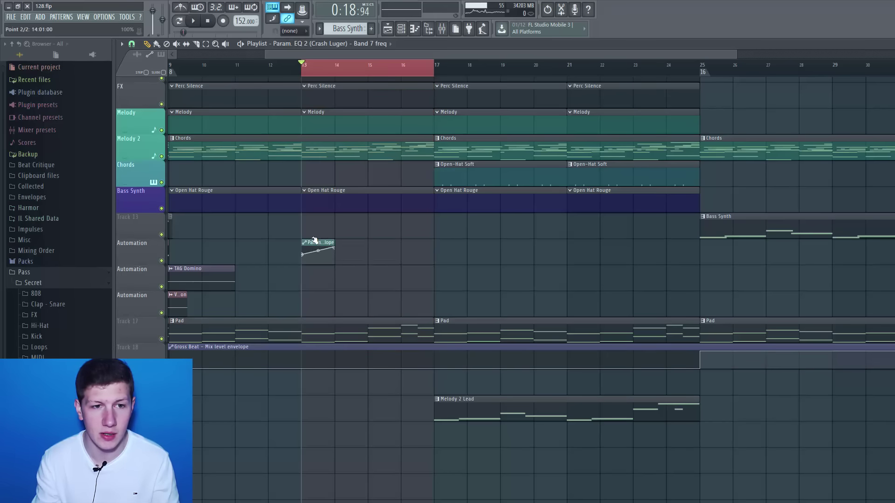
key("space")
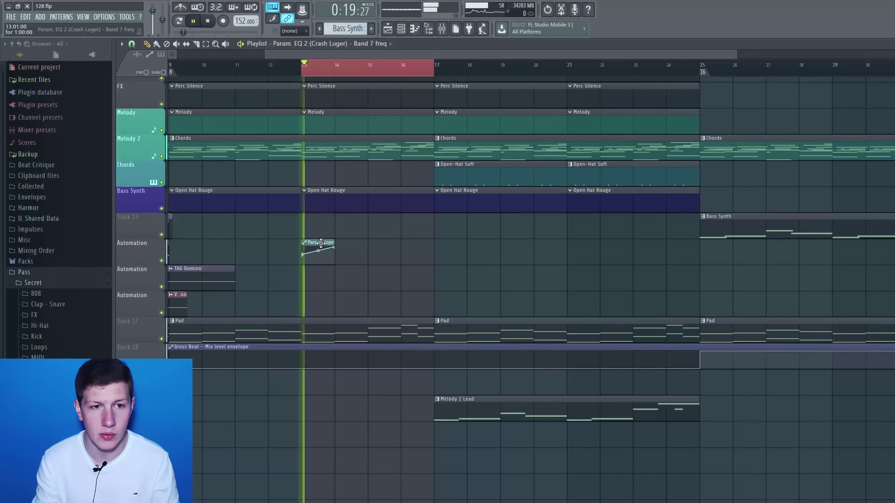
key("space")
Place seven more copies of the one-bar automation clip back to back from bar 14 up to bar 21.
left_click(351, 251)
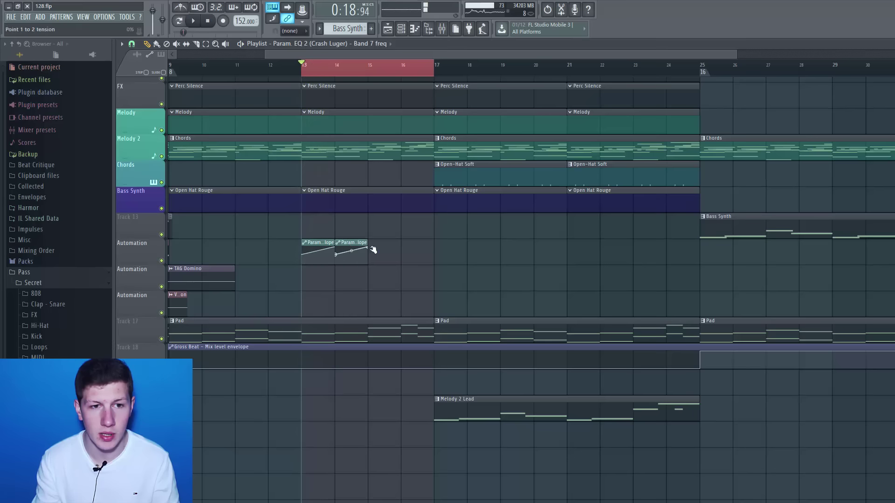
left_click(373, 249)
left_click(452, 256)
left_click(490, 256)
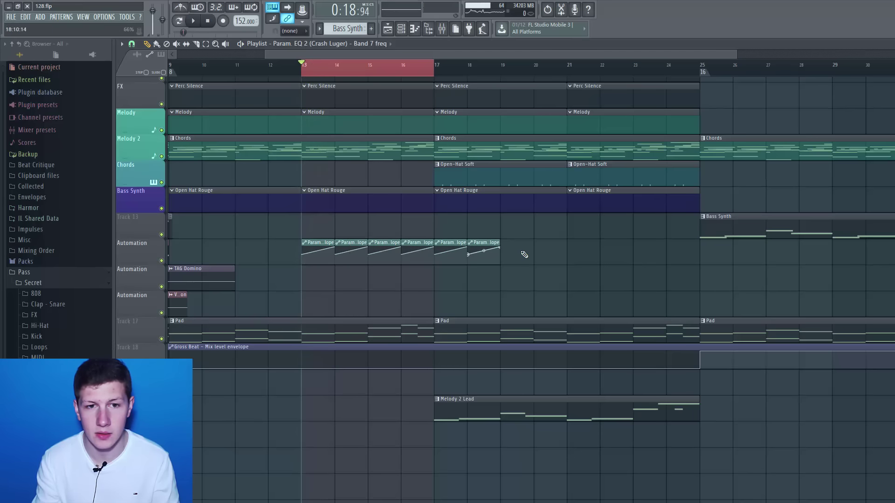
left_click(551, 243)
left_click(534, 248)
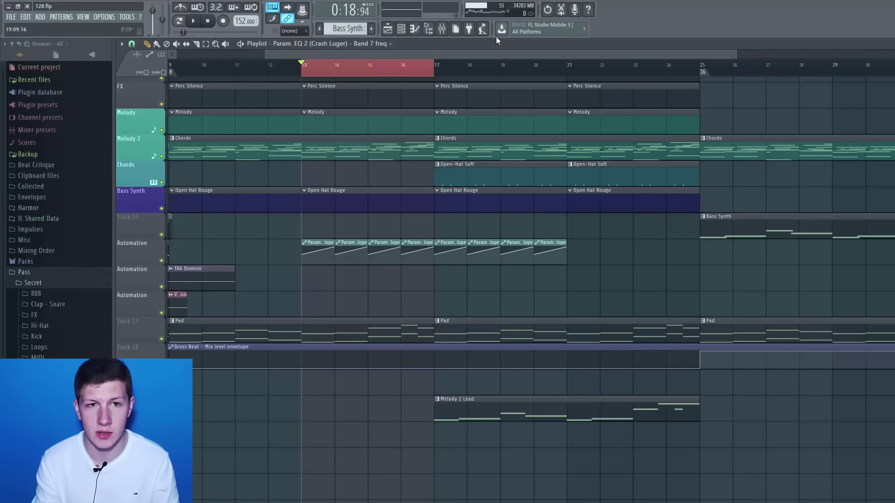
Show the slot 6 EQ of the Crash Luger track beneath the automation clips and watch band 7 during loop playback.
left_click(441, 29)
left_click_drag(416, 237, 358, 340)
left_click(757, 437)
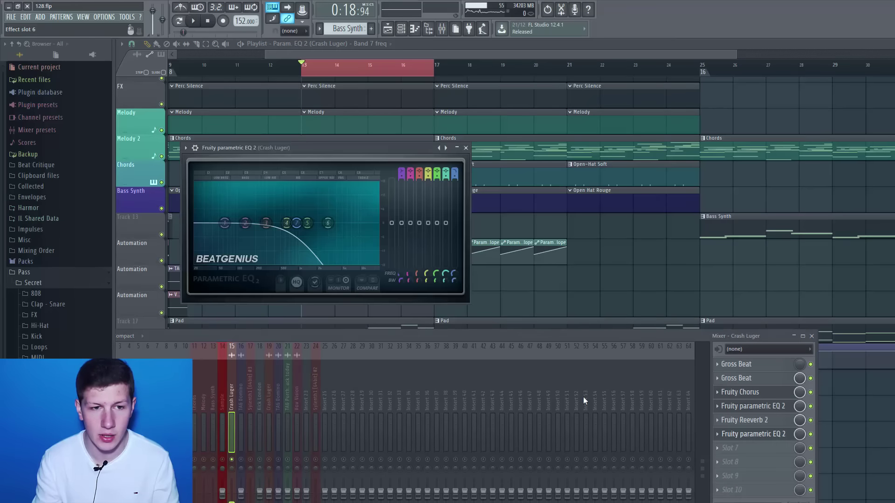
left_click_drag(344, 151, 452, 278)
key("space")
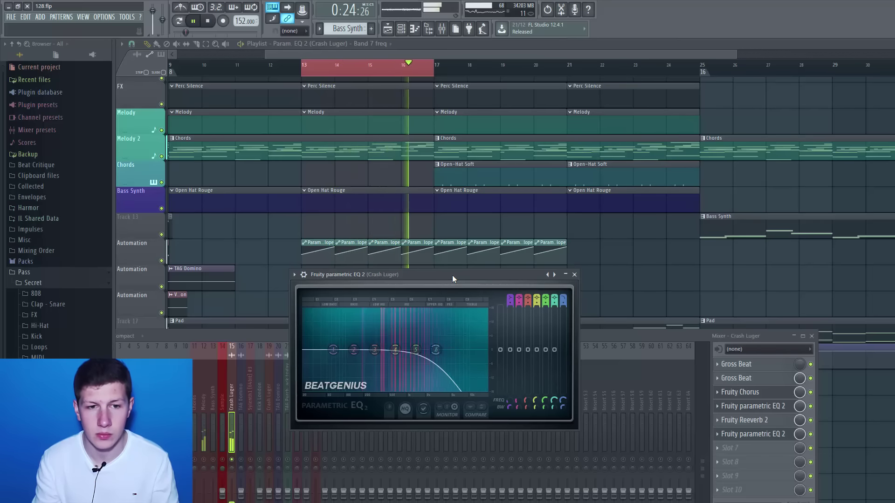
key("space")
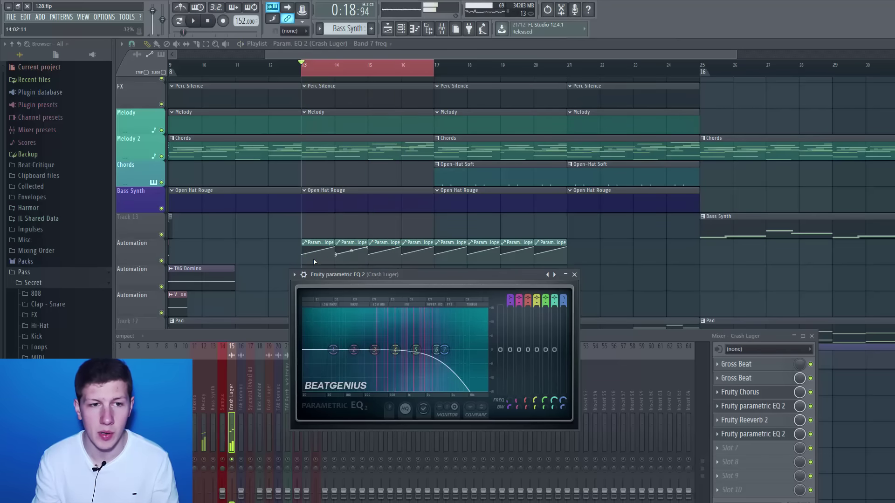
Lower the automation envelope's start point and bend its curve so it rises quickly and then levels off.
left_click(312, 244)
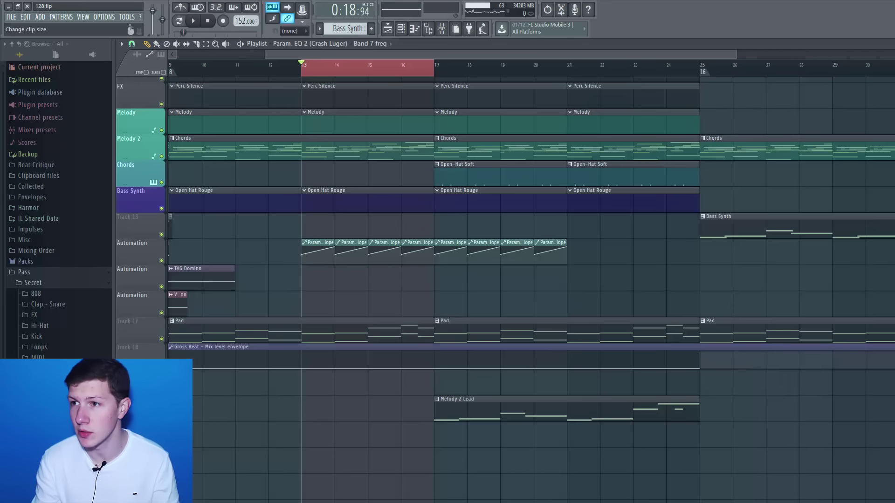
scroll(527, 233, "up", 5)
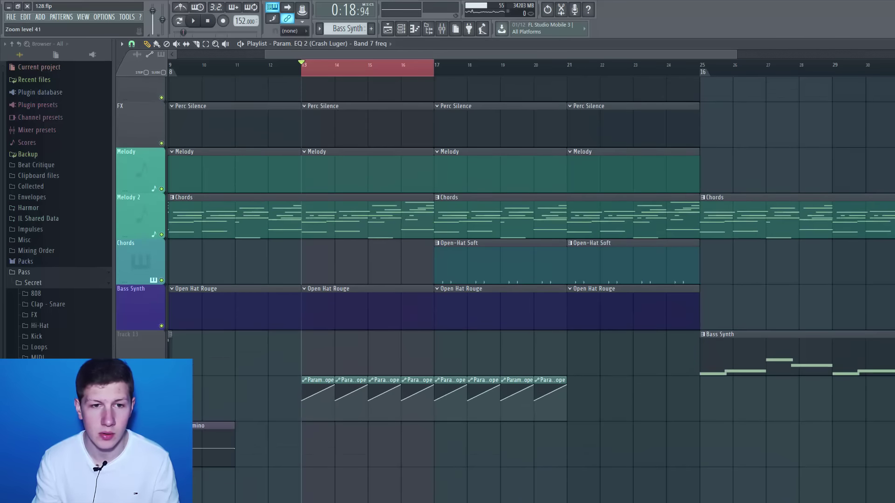
scroll(515, 305, "down", 4)
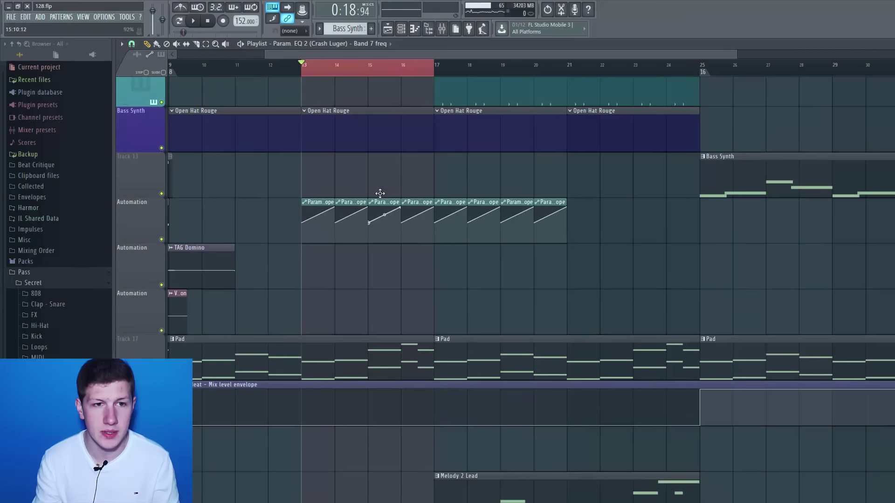
scroll(321, 79, "up", 5)
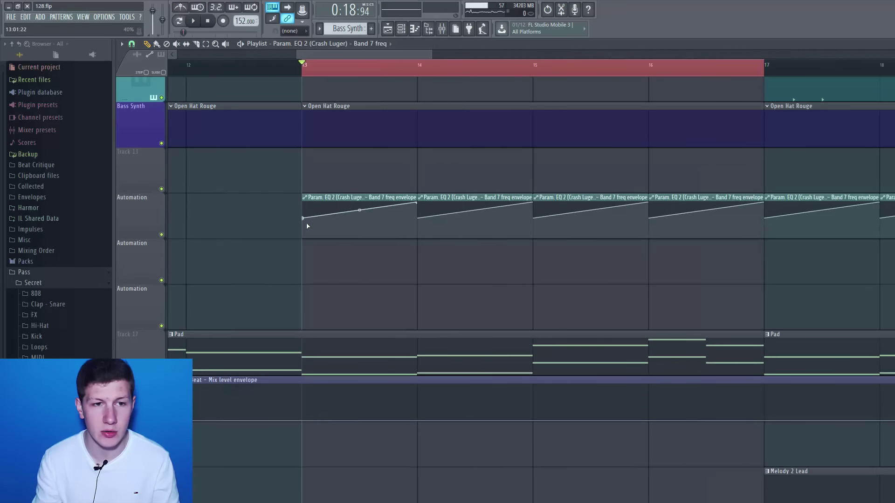
left_click_drag(305, 218, 304, 226)
left_click_drag(359, 213, 359, 206)
Play the loop and raise the start point of the automation envelope slightly.
key("space")
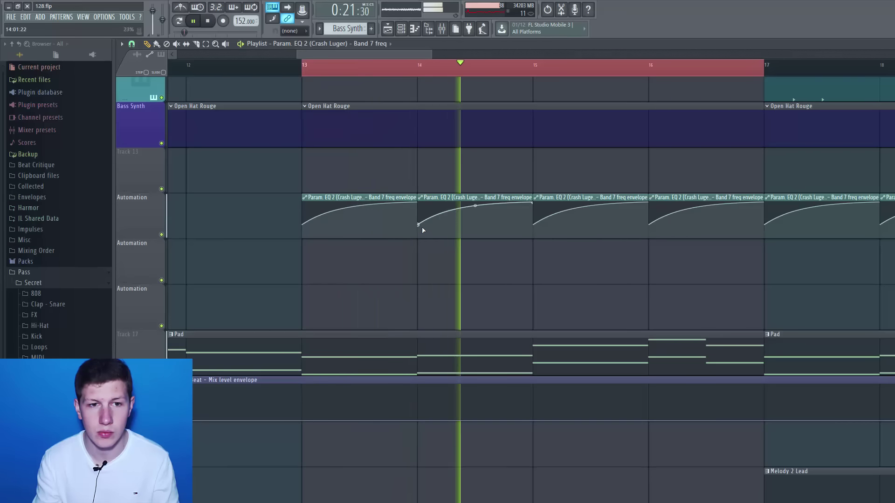
mouse_move(420, 229)
left_mouse_down()
mouse_move(421, 237)
mouse_move(418, 224)
left_mouse_up()
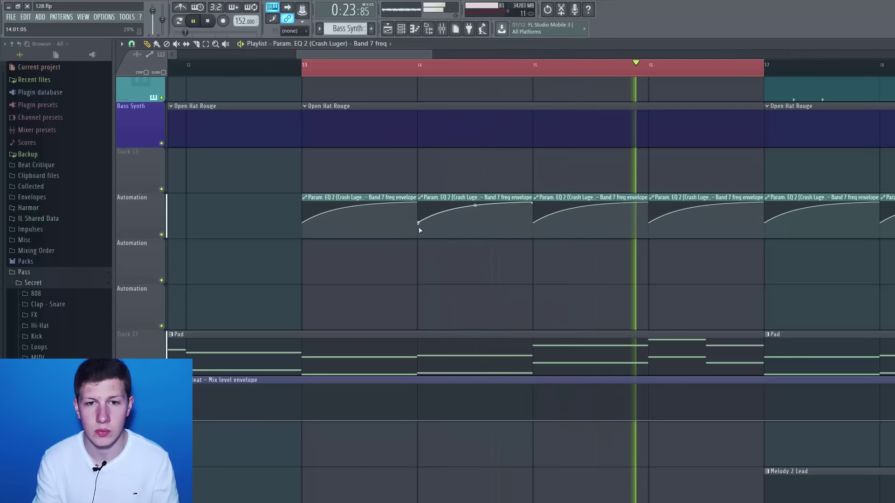
scroll(451, 74, "down", 2)
scroll(450, 75, "down", 4)
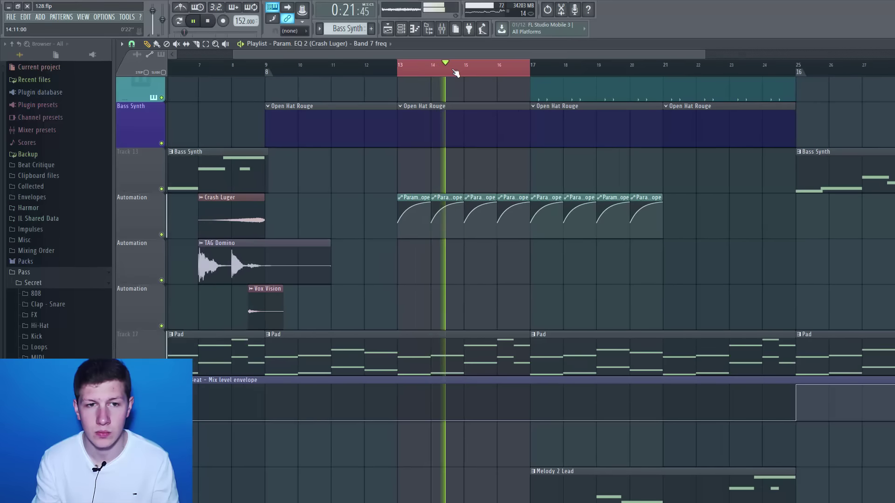
Stop playback, set the play position to bar 9 and delete the four filter sweep clips in bars 13 to 16.
scroll(454, 72, "down", 2)
key("space")
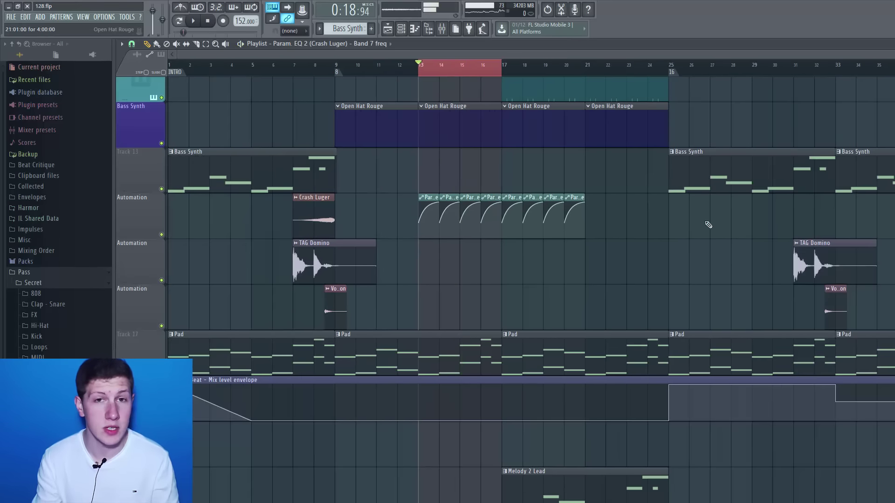
scroll(620, 180, "up", 6)
scroll(443, 75, "down", 2)
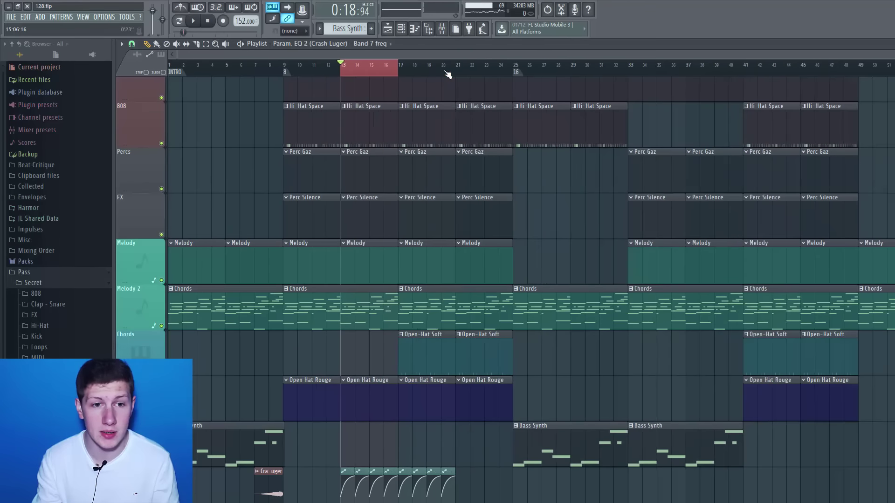
left_click(282, 70)
right_click(345, 491)
right_click(360, 489)
right_click(374, 490)
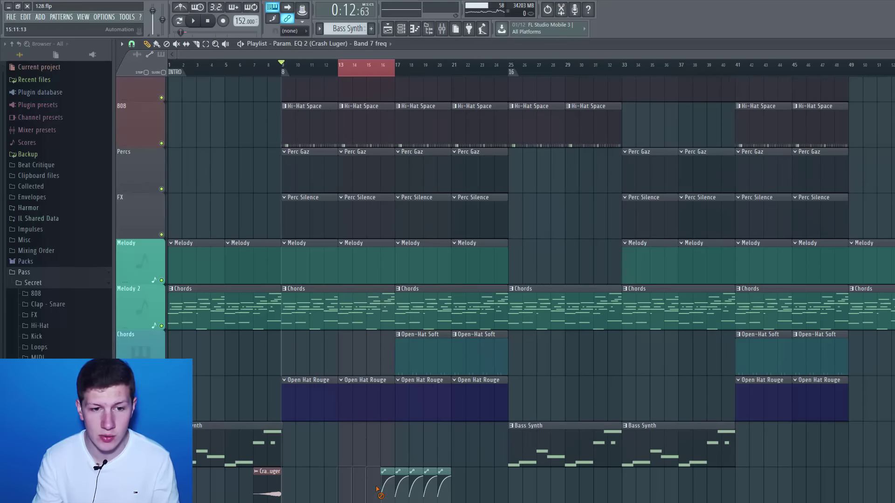
Add one-bar filter sweep clips in bars 21 to 24, directly after the remaining ones on the same track.
left_click(442, 472)
left_click(458, 474)
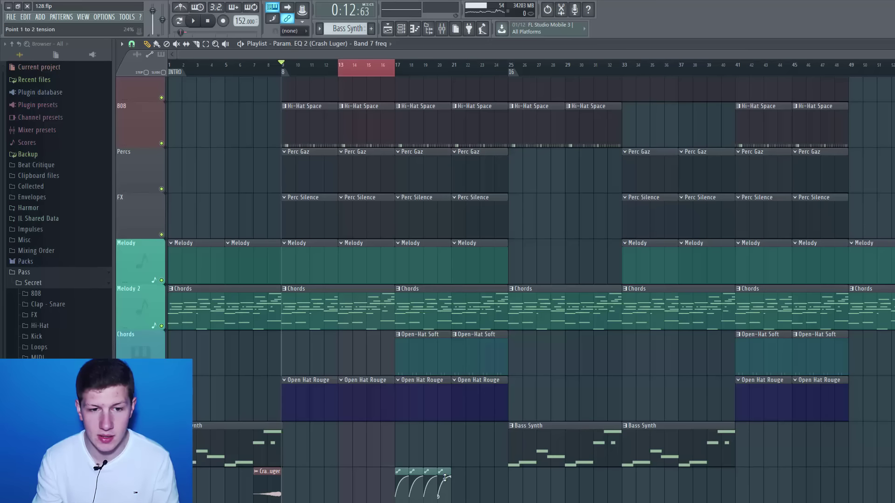
left_click(465, 480)
mouse_move(474, 472)
left_mouse_down()
mouse_move(459, 473)
mouse_move(467, 476)
left_mouse_up()
left_click(484, 470)
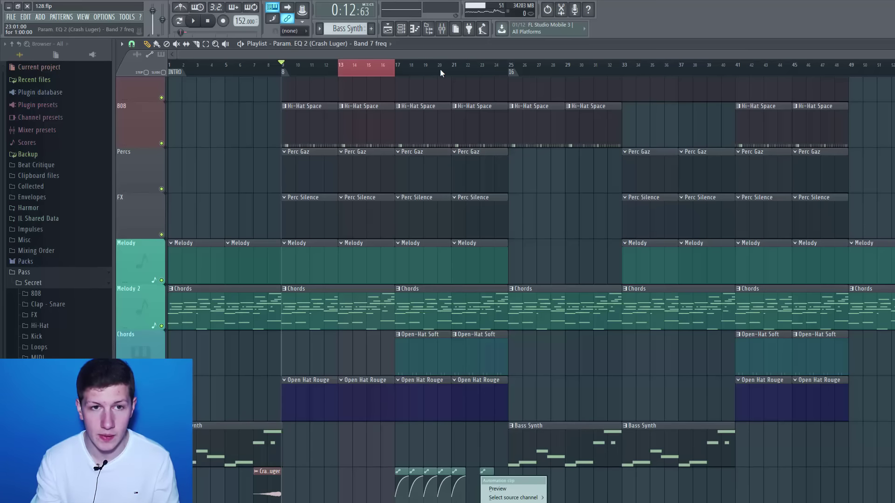
left_click(399, 473)
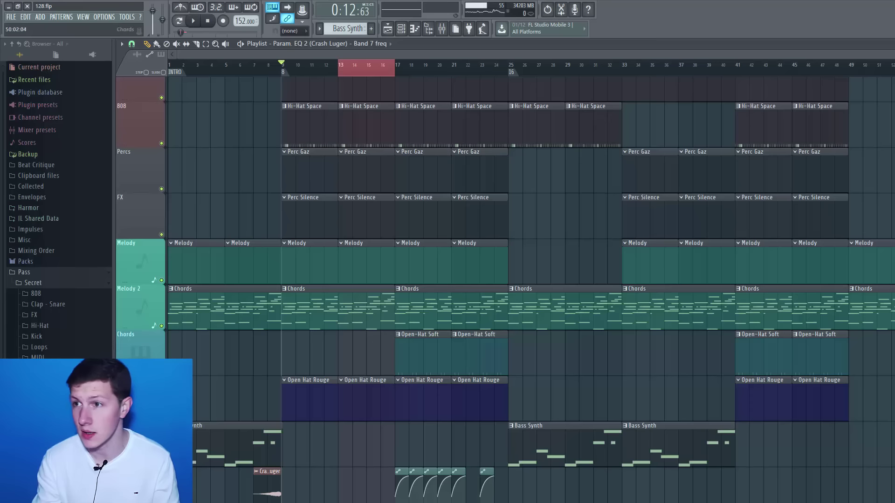
scroll(513, 279, "down", 5)
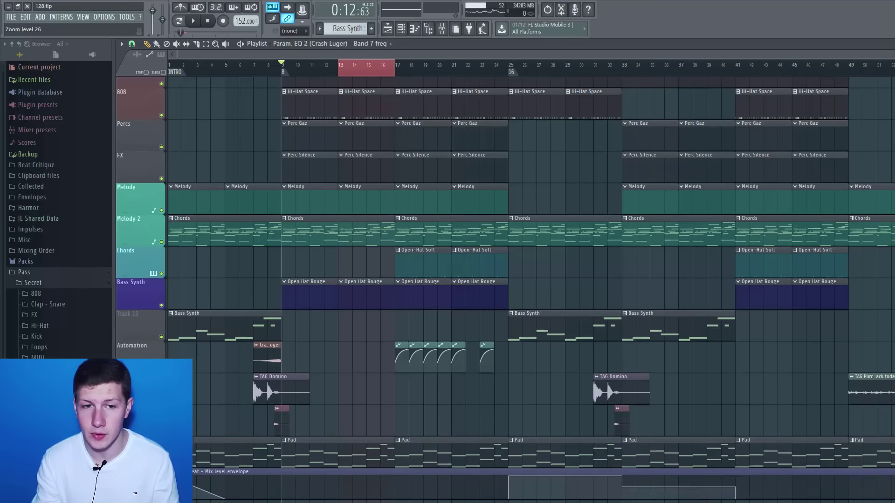
scroll(414, 69, "up", 3)
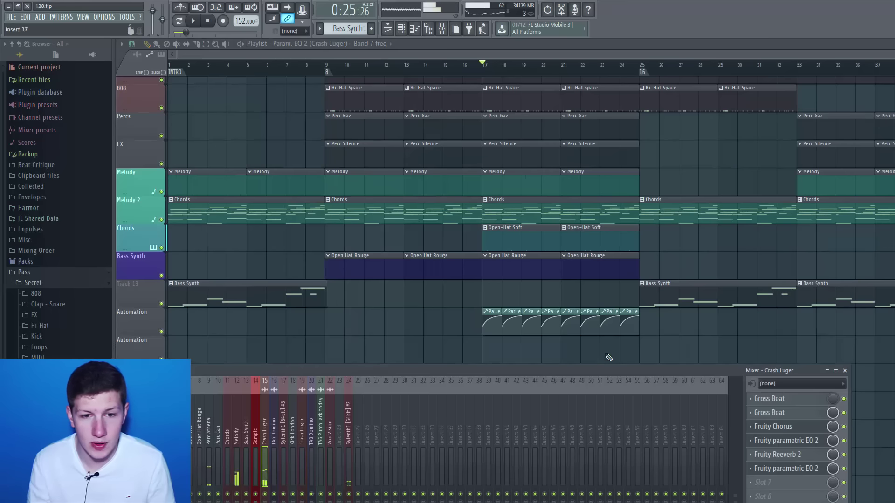
Create an automation clip for the mix level of the slot 6 Fruity parametric EQ 2 on the Crash Luger track, and close the mixer.
left_click_drag(600, 370, 540, 306)
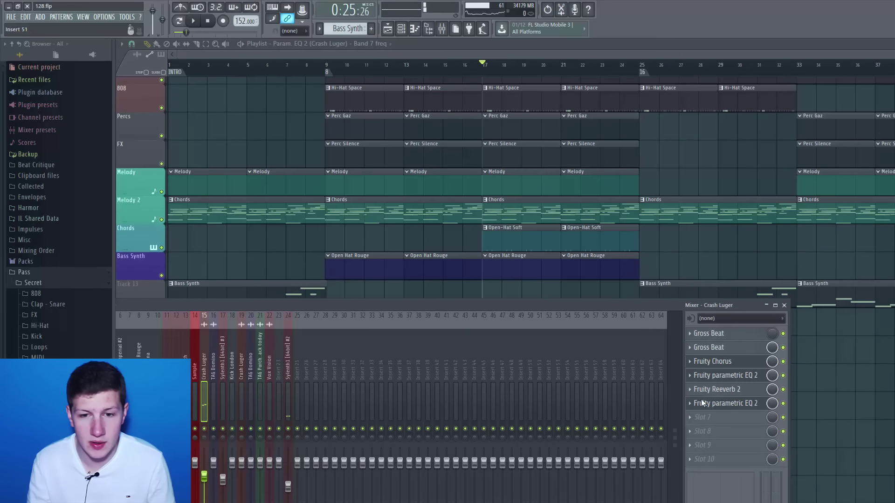
right_click(771, 407)
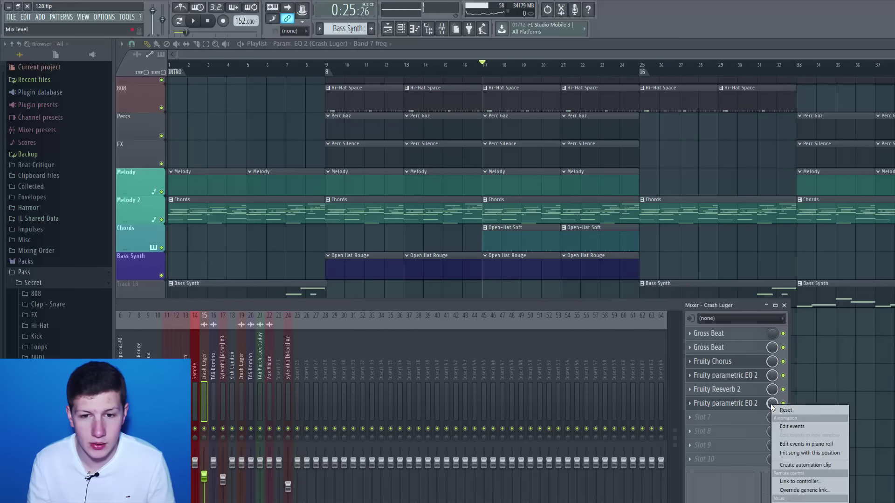
left_click(804, 465)
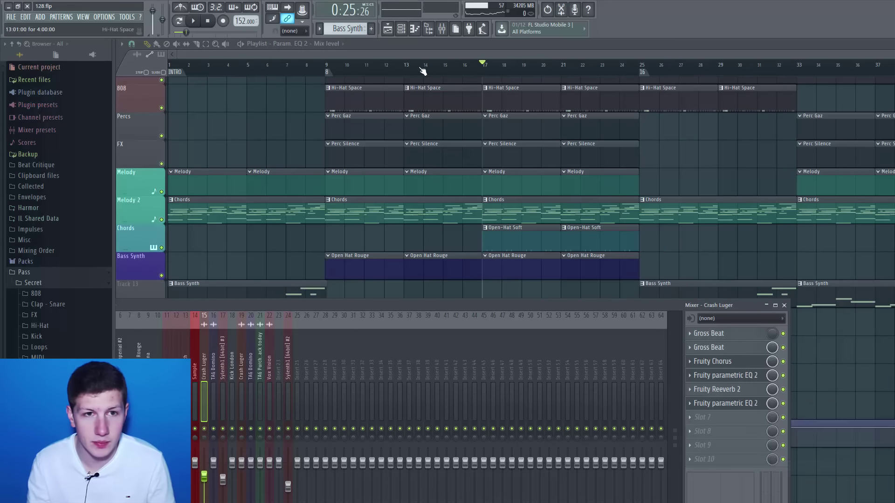
key("F9")
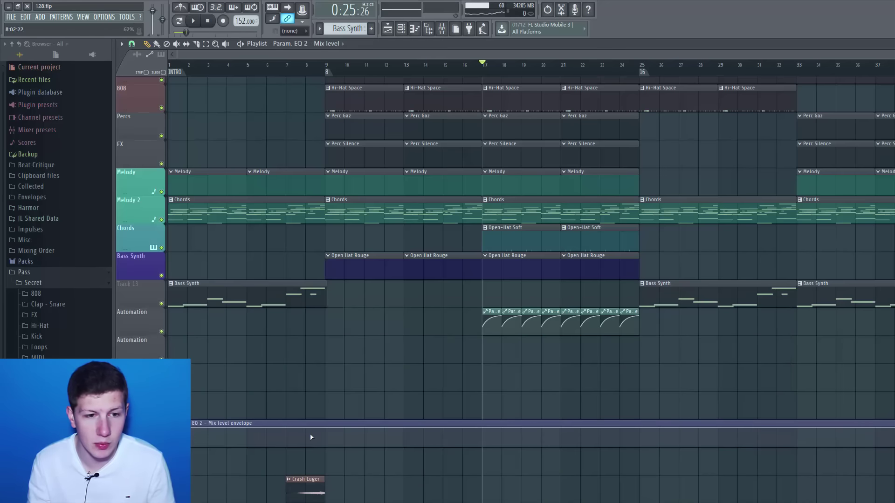
Shape the Mix level envelope to stay at 0% until bar 17, jump to 100%, and drop back to 0% at bar 25.
right_click(326, 430)
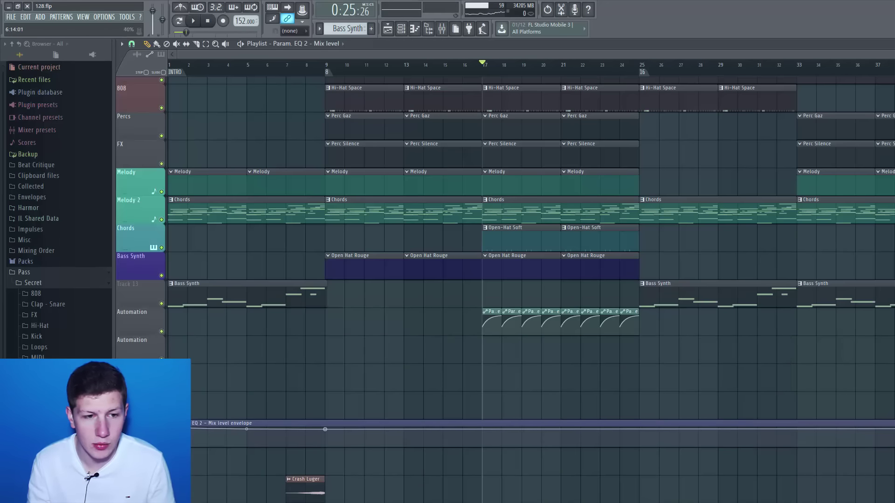
left_click_drag(326, 430, 483, 427)
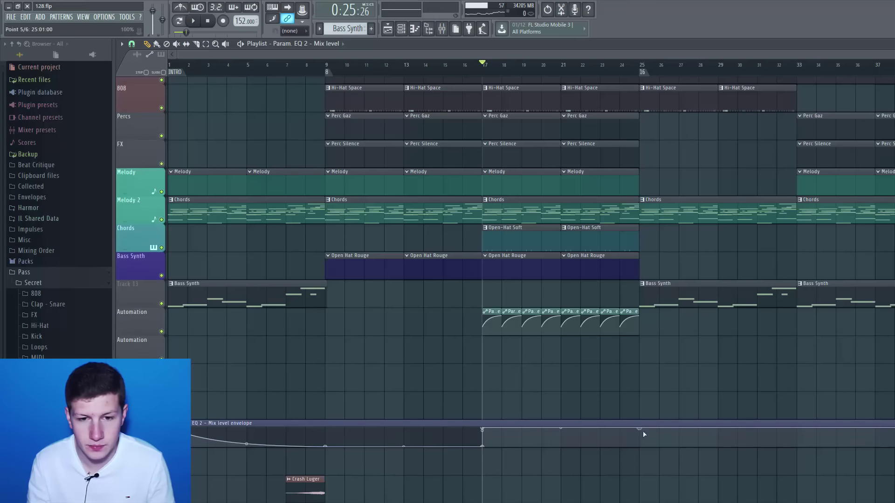
left_click_drag(643, 435, 633, 480)
Play the song from bar 14 through the filter section, checking the slot 6 EQ in the mixer, and stop.
left_click(436, 68)
key("space")
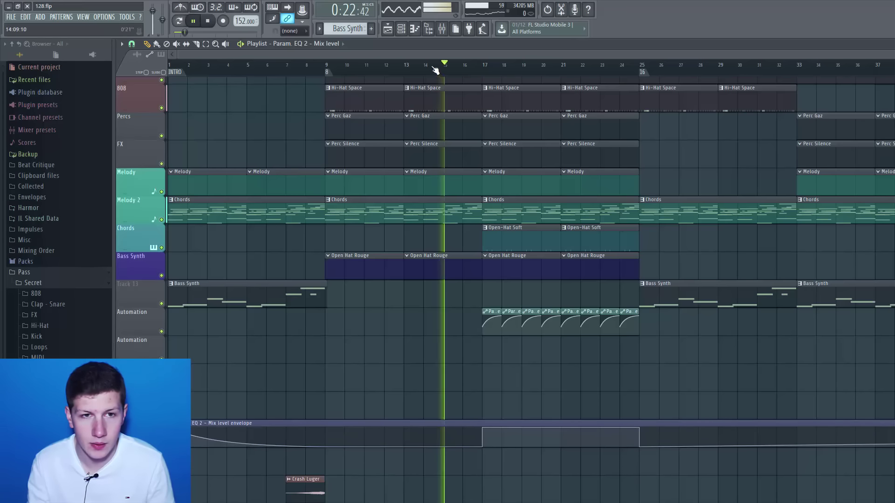
left_click(441, 30)
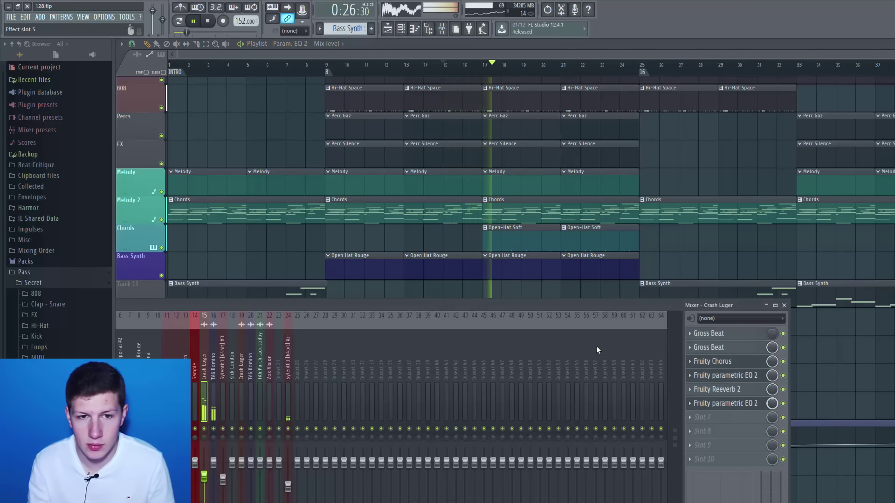
left_click(723, 405)
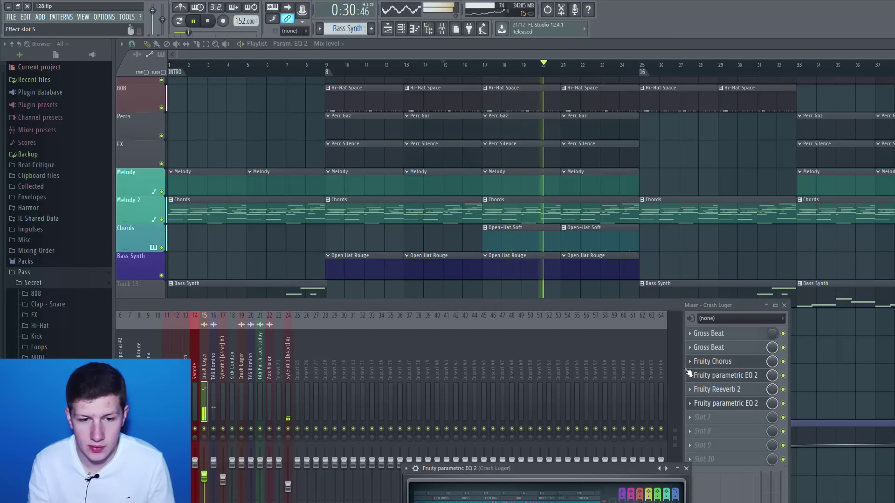
left_click(205, 22)
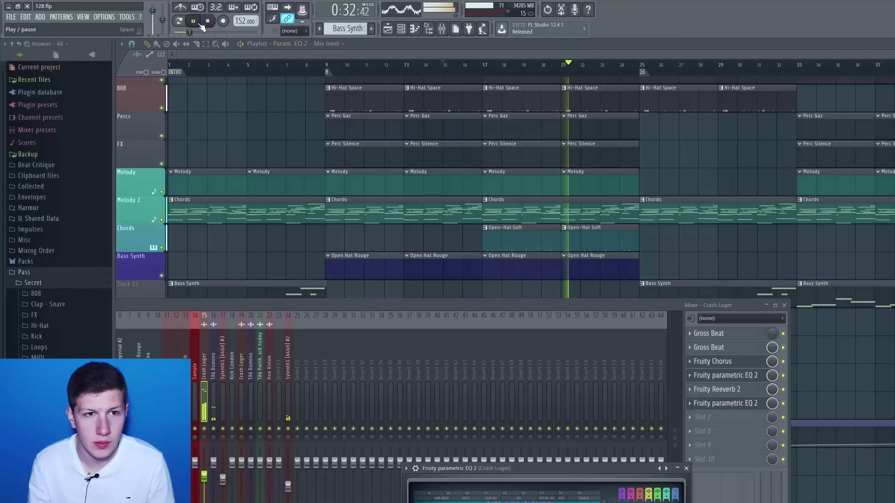
key("F12")
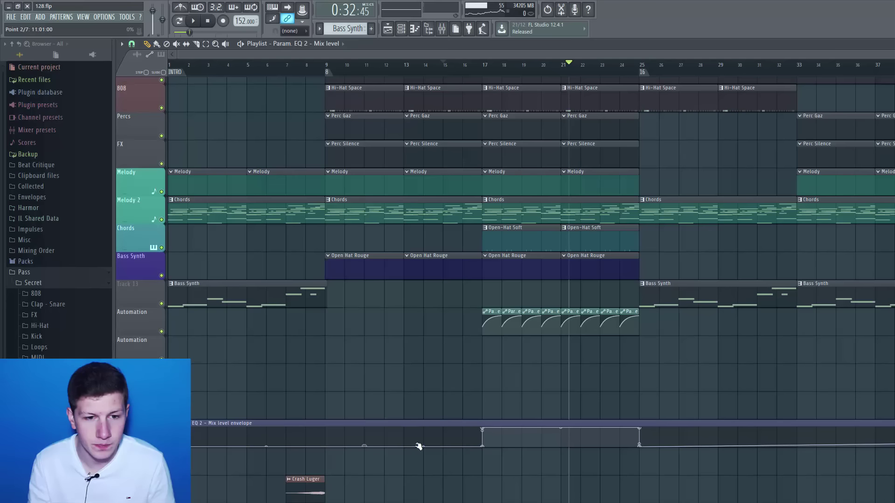
Move the Mix level clip to start at bar 9 and realign its points so the level is 100% only from bar 17 to bar 25.
left_click_drag(419, 447, 470, 455)
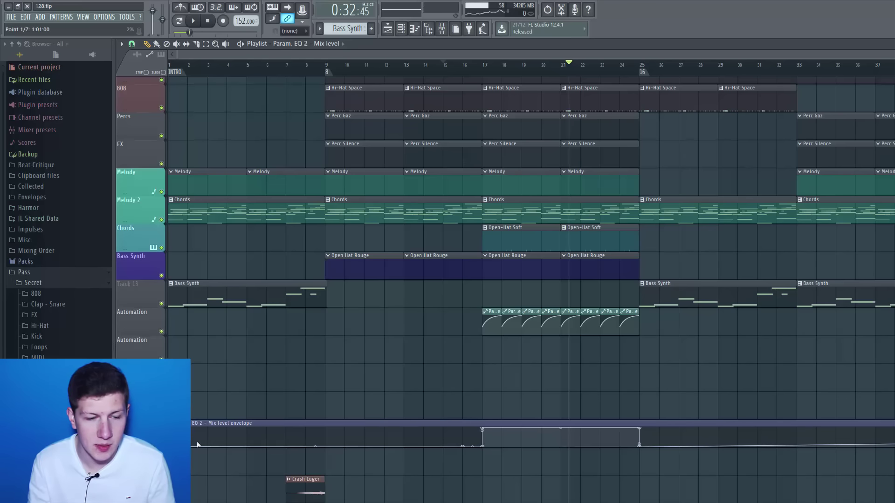
left_click_drag(186, 425, 343, 426)
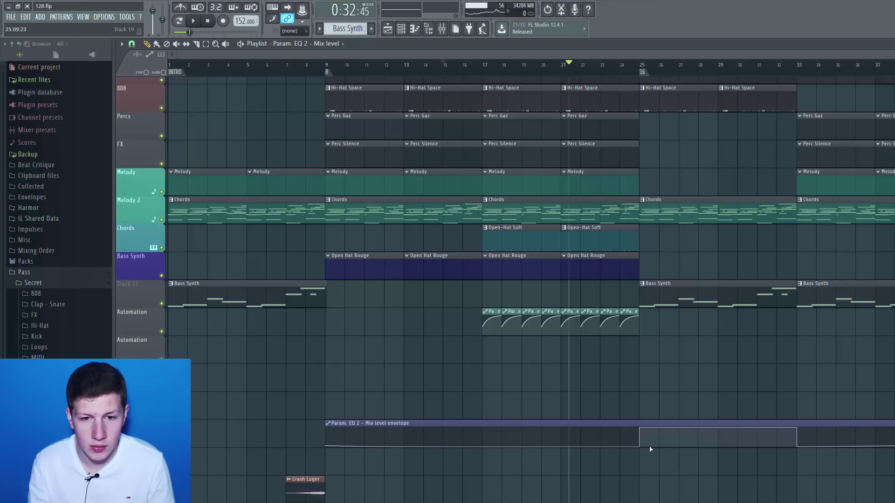
left_click_drag(553, 452, 497, 452)
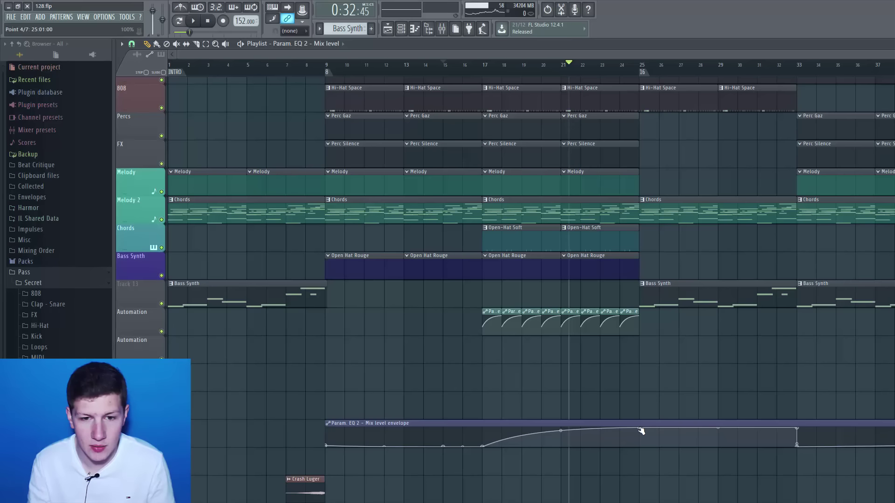
left_click_drag(604, 426, 488, 422)
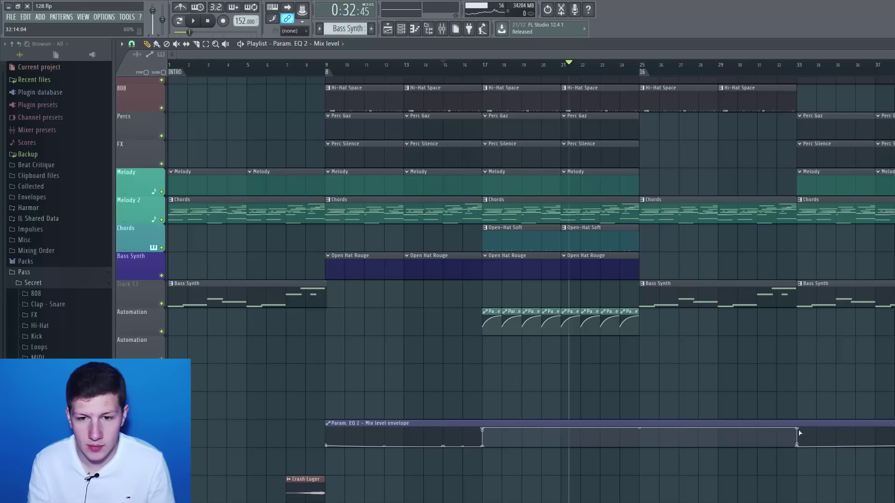
left_click_drag(672, 425, 734, 442)
left_click_drag(800, 446, 629, 462)
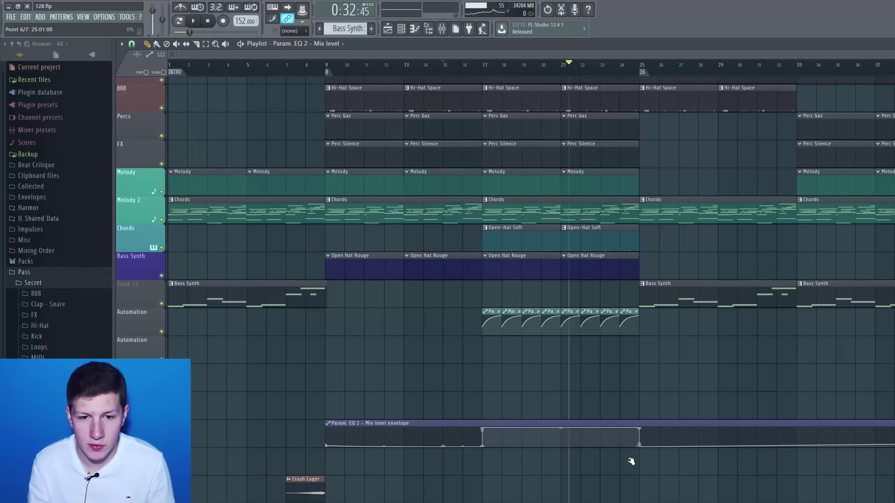
Set the play position to bar 9 and flatten the Mix level envelope toward zero before bar 17 and after bar 25.
scroll(598, 78, "down", 3)
scroll(597, 75, "down", 3)
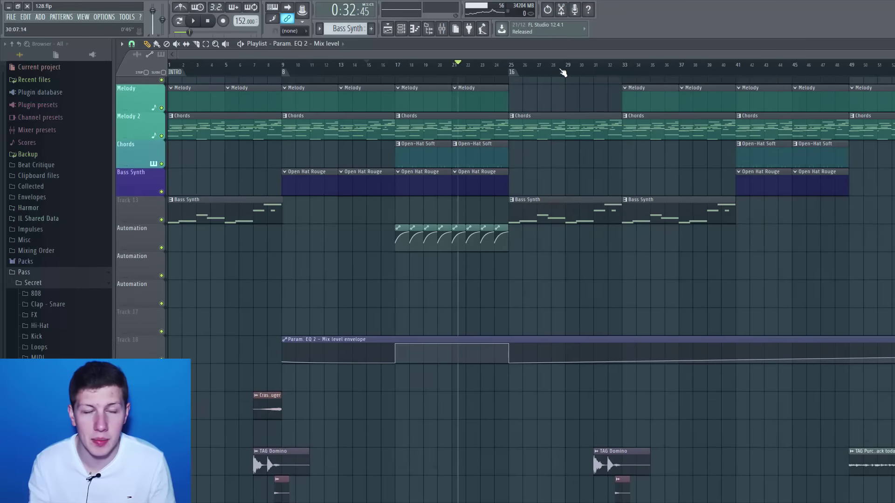
scroll(377, 281, "up", 2)
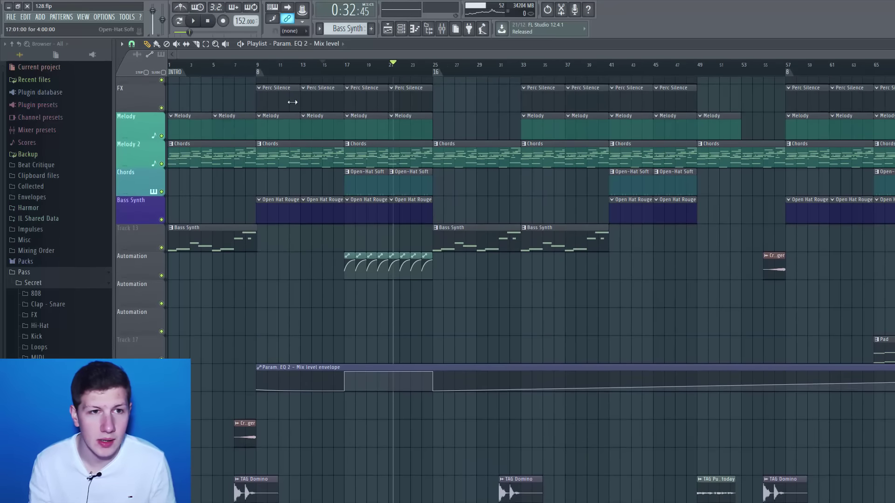
left_click(258, 69)
scroll(260, 65, "up", 2)
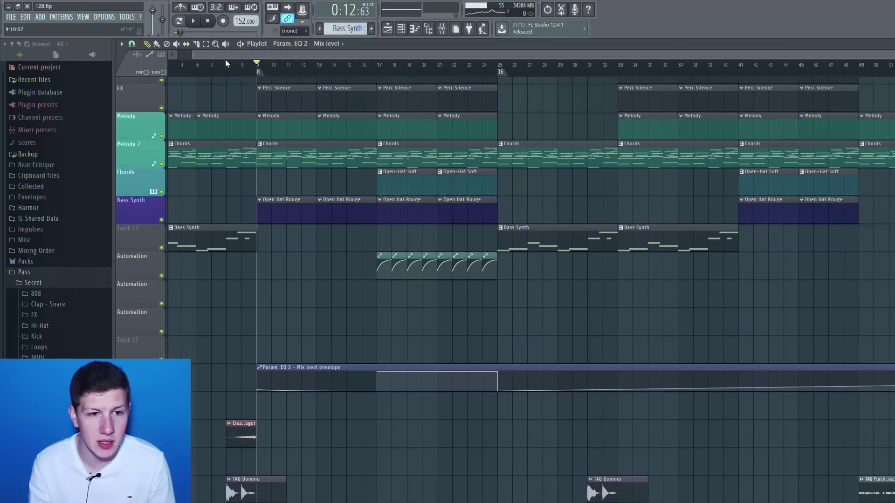
mouse_move(296, 387)
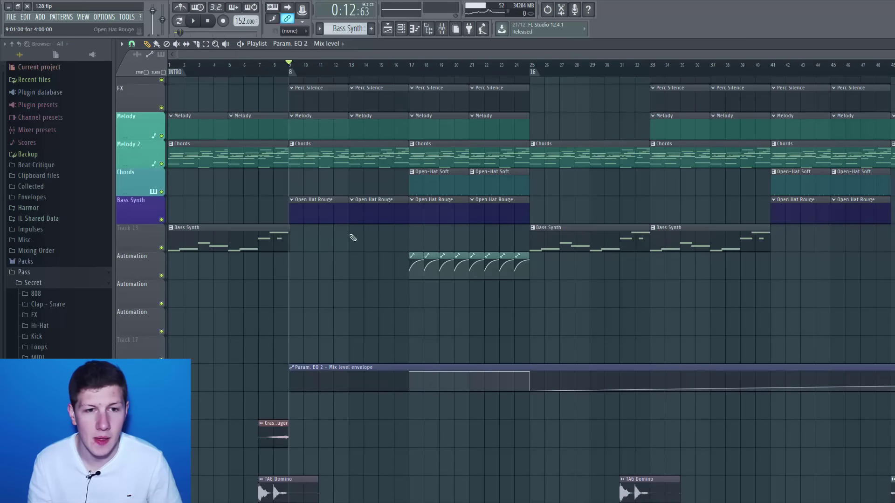
mouse_move(823, 392)
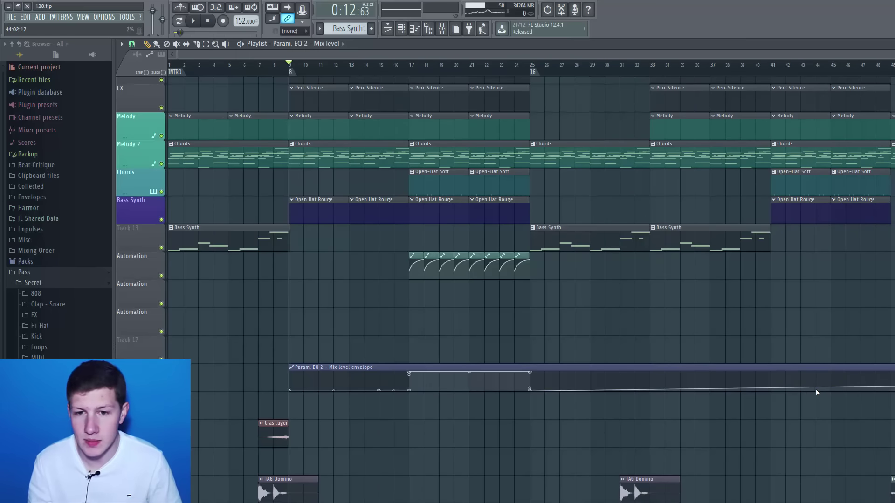
Slice the Mix level clip late in bar 28 and at bar 41, and delete the section in between.
left_click(196, 43)
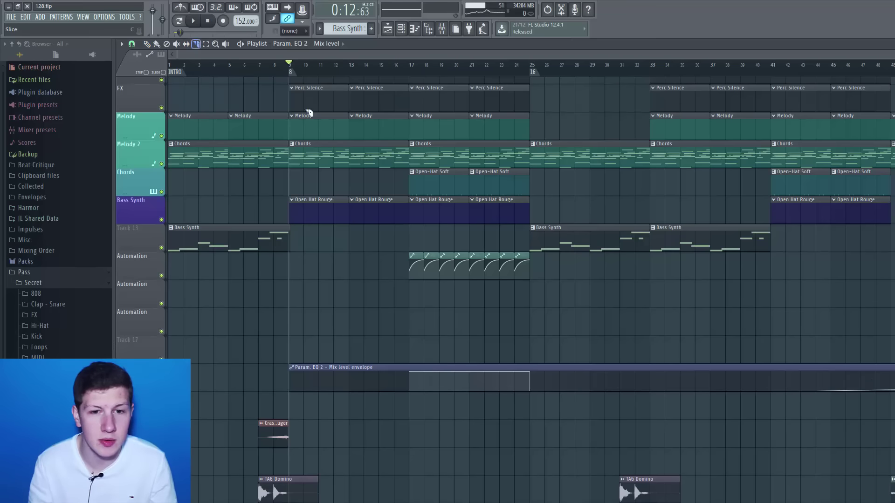
left_click(589, 397)
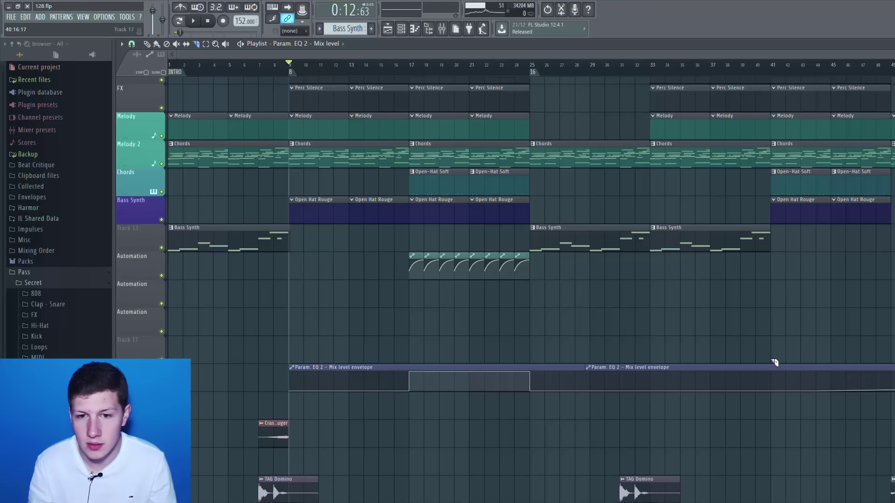
left_click_drag(774, 363, 782, 420)
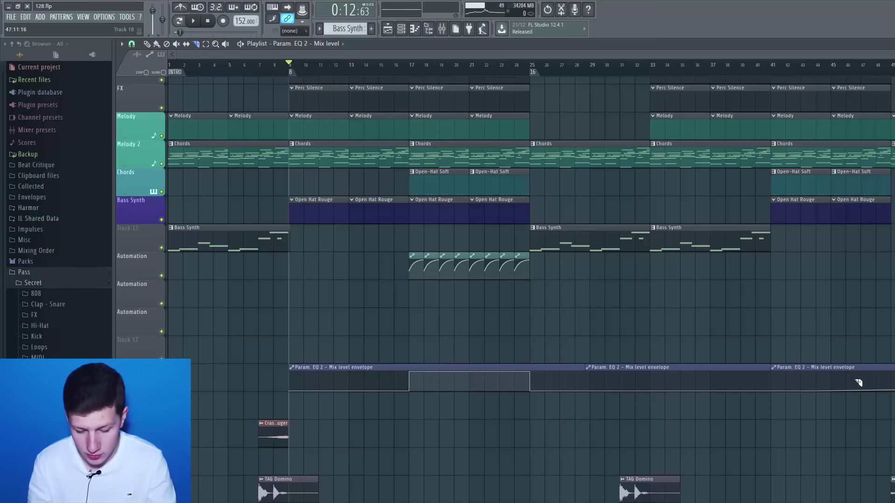
right_click(753, 369)
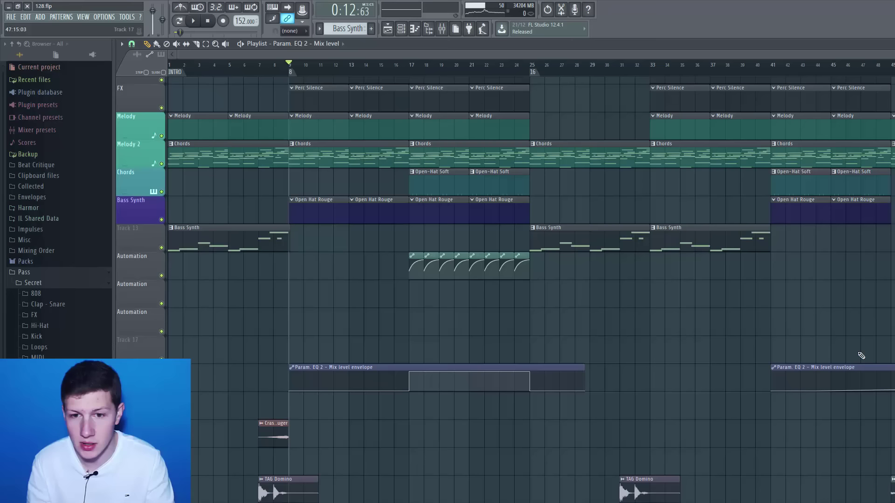
right_click(802, 382)
mouse_move(801, 383)
left_mouse_down()
mouse_move(802, 371)
mouse_move(802, 390)
left_mouse_up()
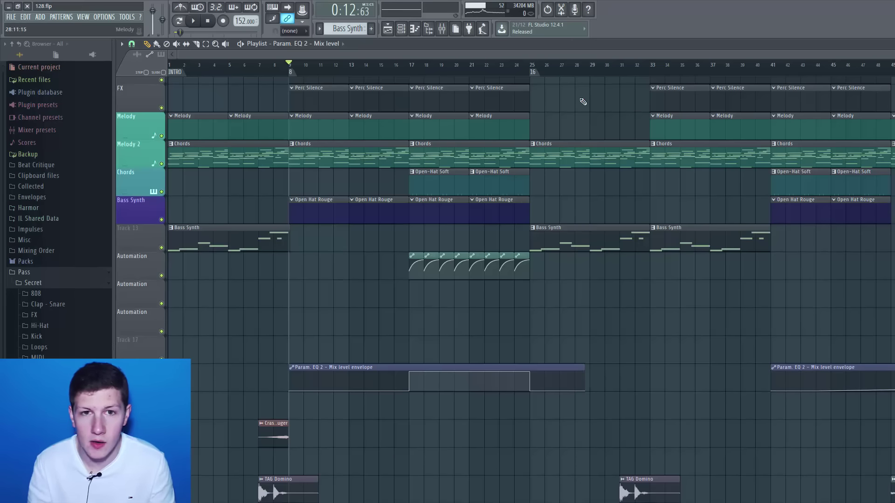
scroll(631, 193, "down", 1)
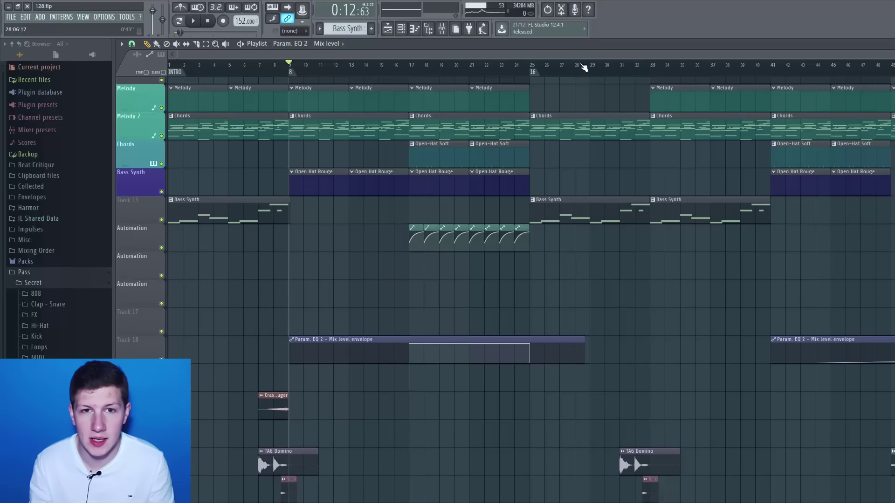
Select bars 31 to 41 in the timeline and extend the first Mix level clip by one bar, past the middle of bar 29.
left_click_drag(636, 67, 694, 69)
left_click_drag(765, 69, 623, 79)
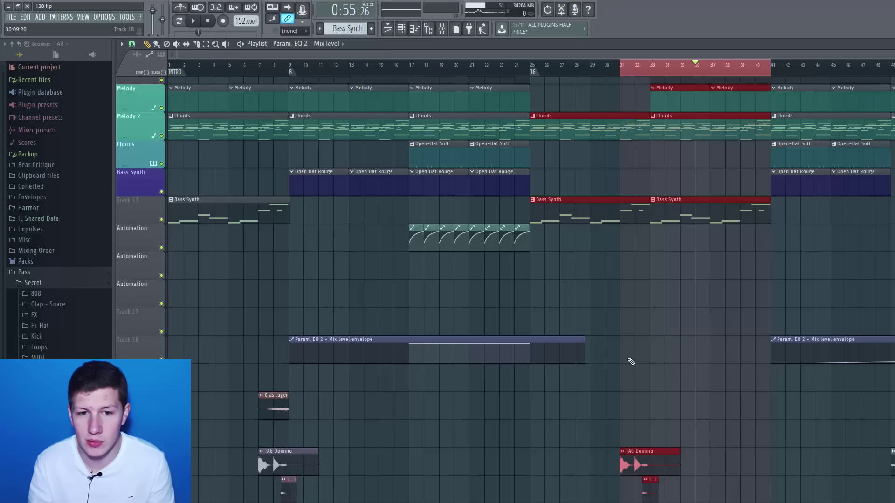
left_click_drag(583, 340, 599, 340)
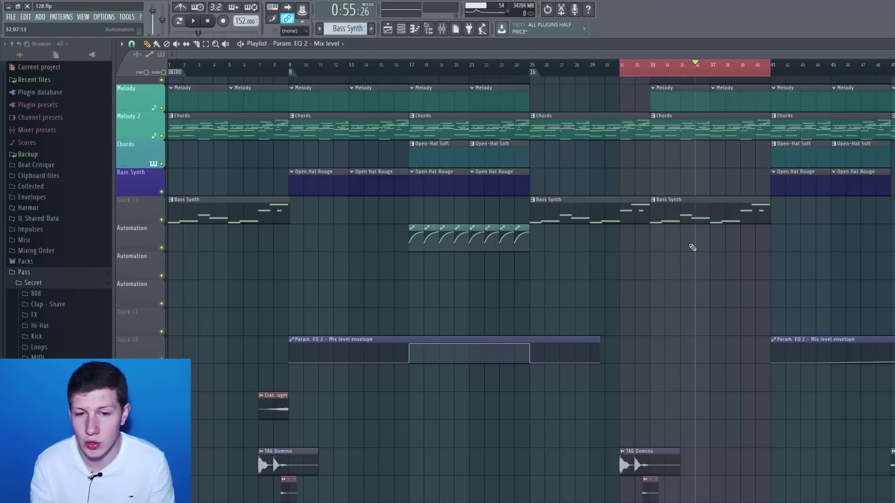
Raise the Mix level envelope point at bar 29 to 95%, checking the slot 6 EQ in the mixer.
scroll(639, 285, "down", 2)
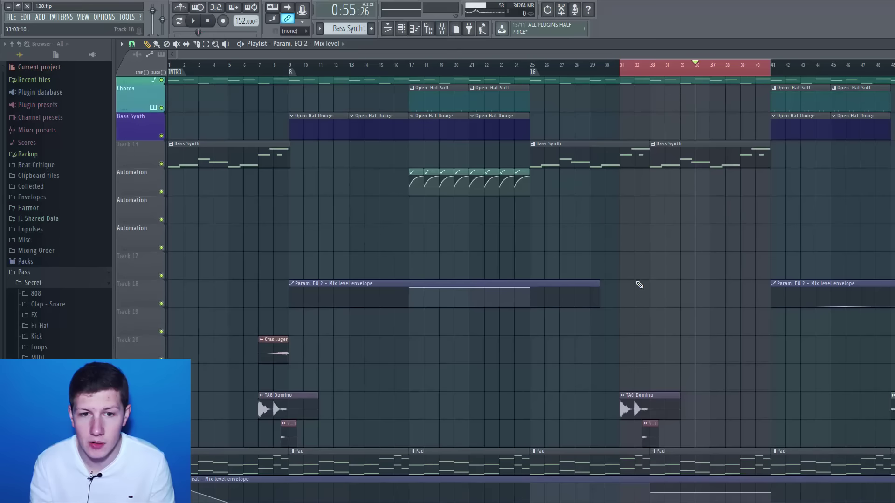
left_click(442, 29)
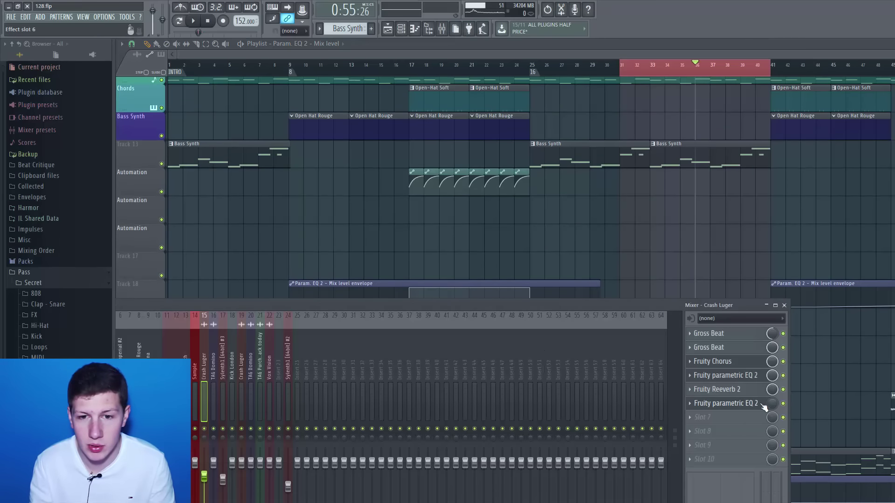
key("F9")
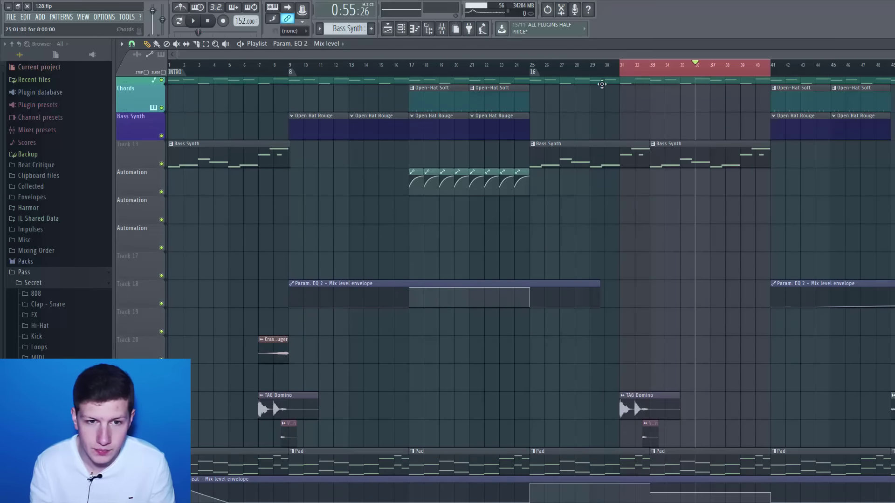
left_click_drag(591, 307, 591, 290)
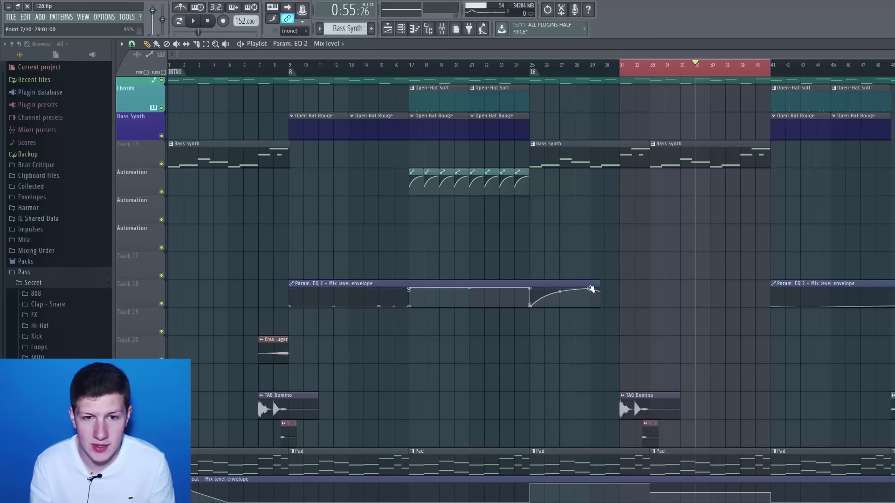
Play the song from bar 29 past the end of the Mix level clip, checking the slot 6 EQ in the mixer, and stop.
left_click(591, 66)
key("space")
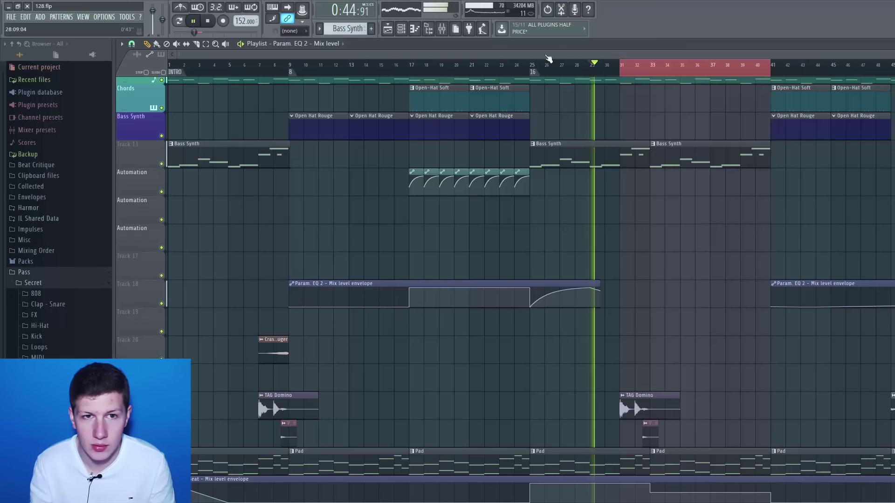
key("F9")
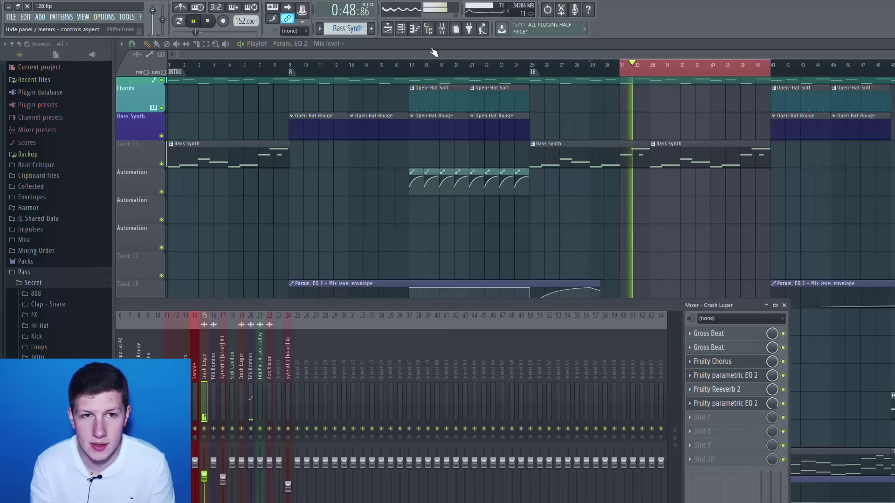
left_click(208, 21)
key("F9")
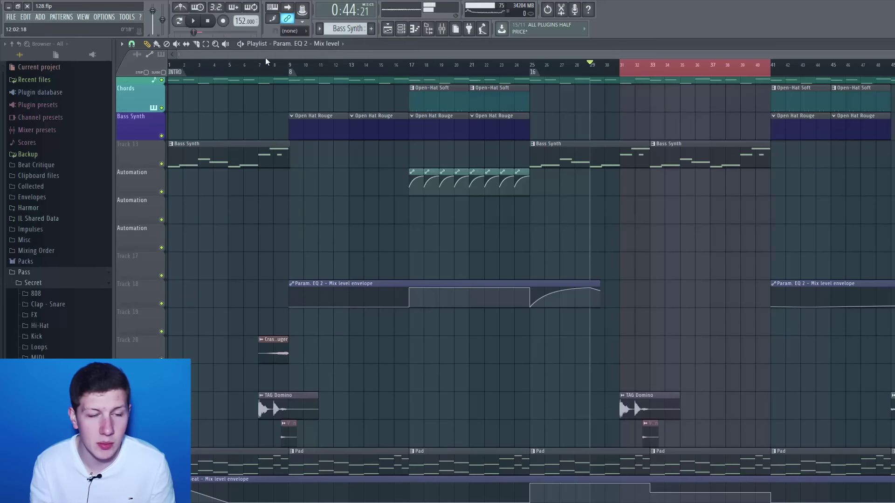
Set the play position to bar 17 and clear the timeline selection.
scroll(303, 79, "down", 1)
scroll(305, 69, "up", 2)
left_click(289, 65)
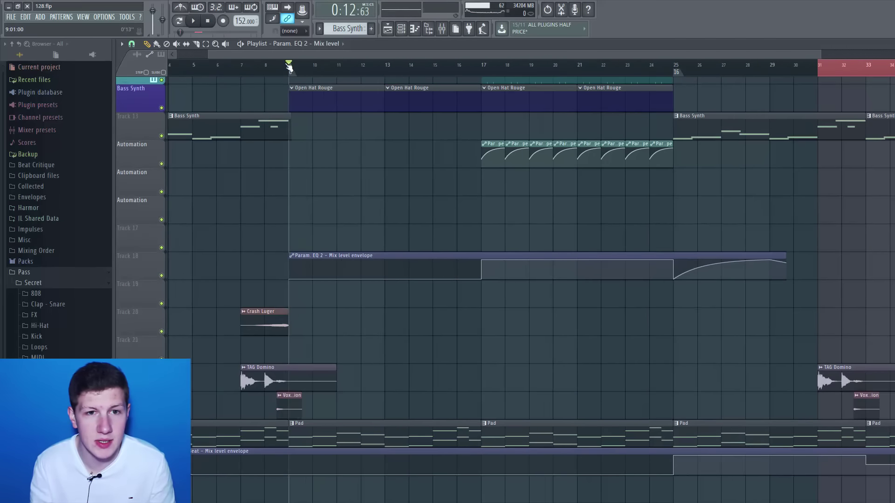
left_click(480, 70)
left_click_drag(482, 70, 505, 70, "ctrl")
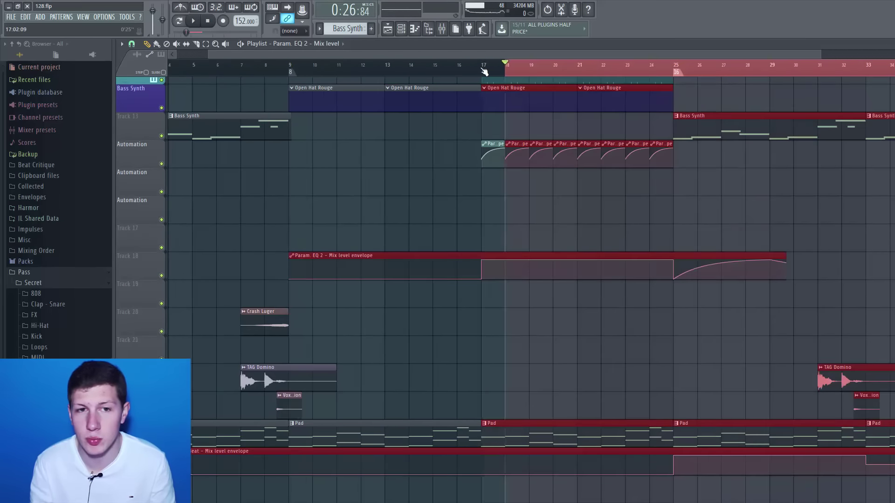
left_click(482, 70)
left_click(482, 70, "ctrl")
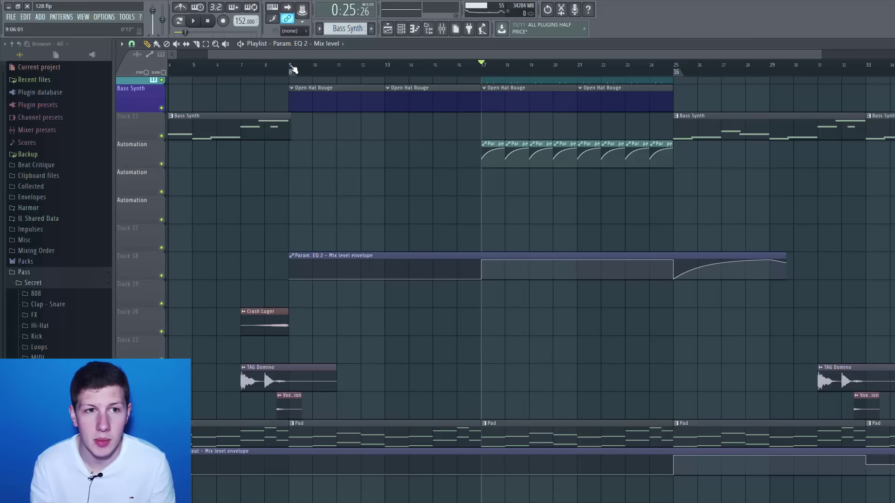
Move the play position to the start of the song, play the first bars, and stop.
scroll(293, 69, "down", 2)
left_click_drag(218, 69, 123, 77)
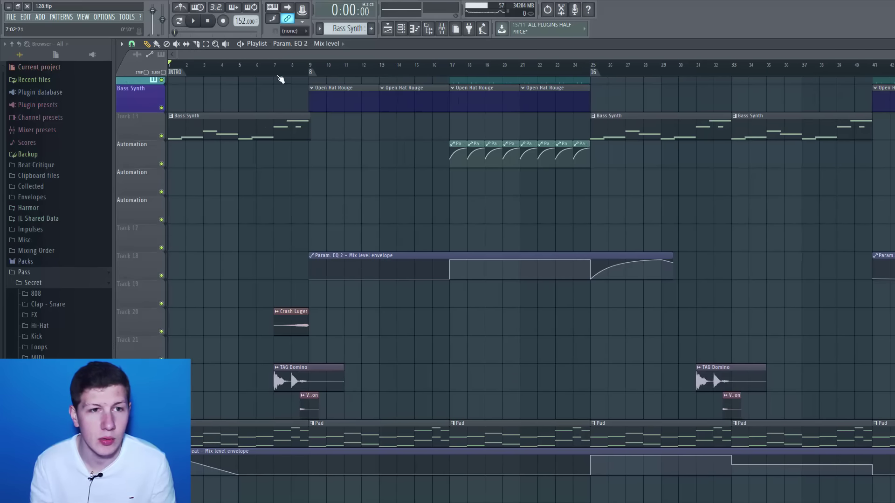
key("space")
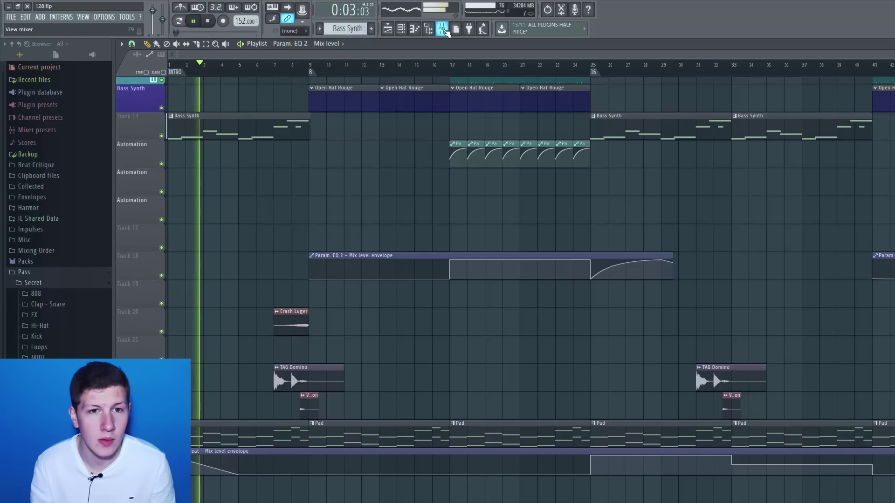
key("space")
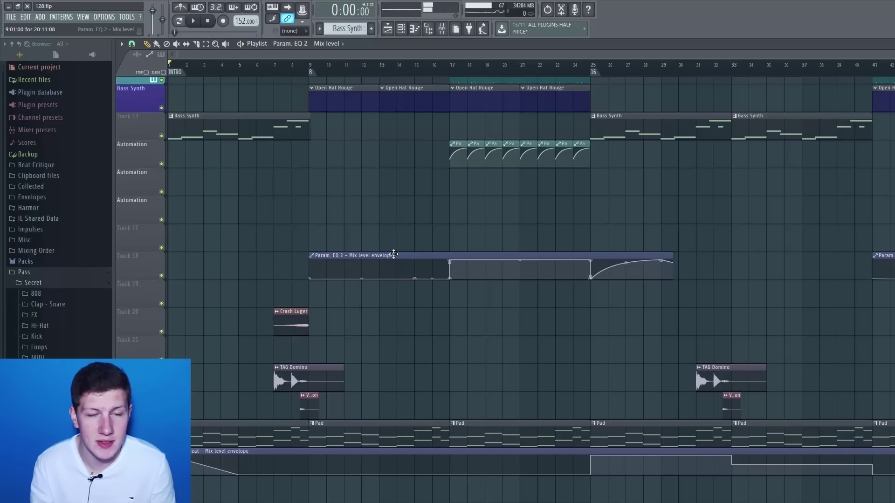
scroll(385, 72, "down", 2)
key("F9")
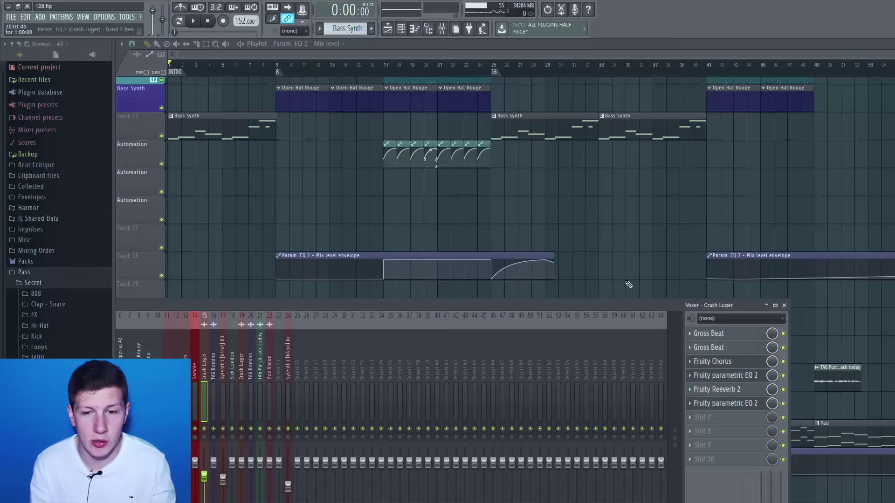
mouse_move(627, 304)
left_mouse_down()
mouse_move(623, 278)
mouse_move(617, 295)
left_mouse_up()
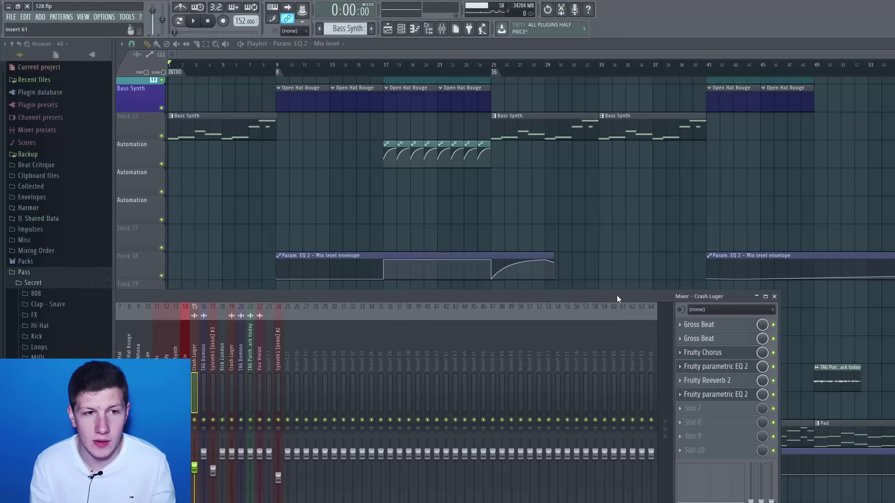
left_click(223, 56)
scroll(182, 70, "up", 1)
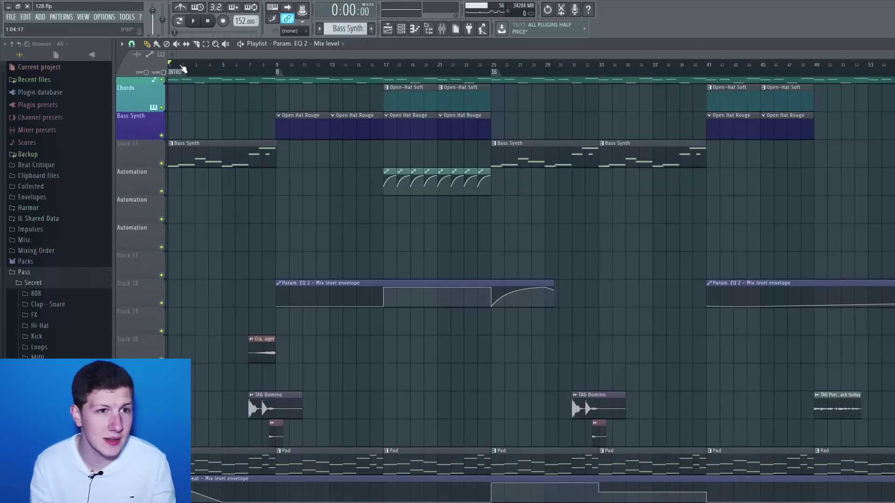
scroll(183, 69, "up", 2)
left_click_drag(212, 55, 204, 55)
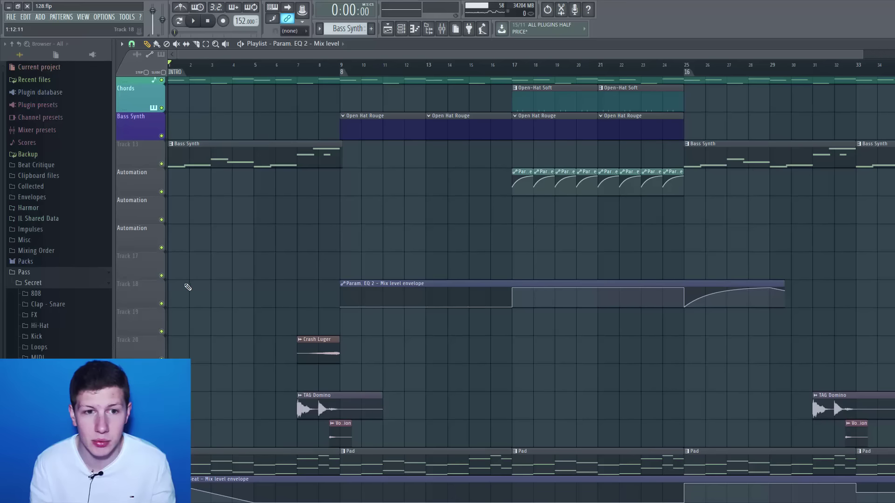
Show the whole mixer effects rack and turn the slot 6 Fruity parametric EQ 2 mix level down to 0%.
left_click(442, 29)
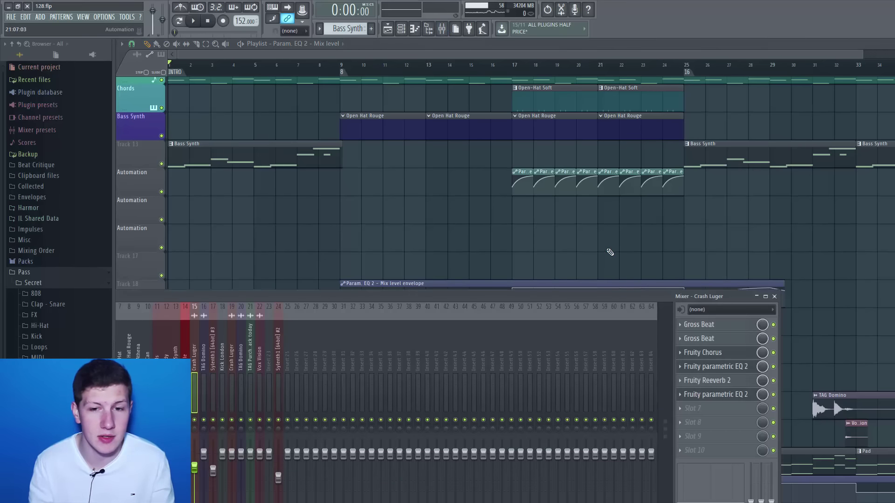
left_click_drag(571, 300, 585, 179)
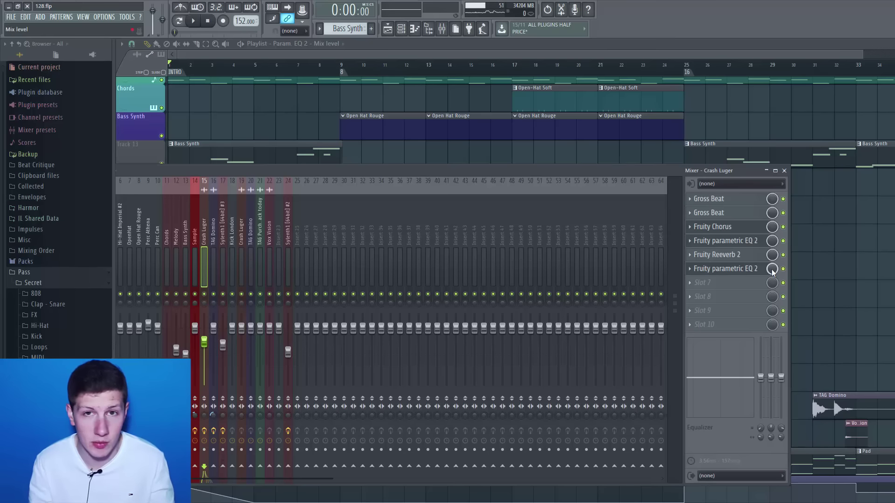
left_click_drag(772, 270, 773, 303)
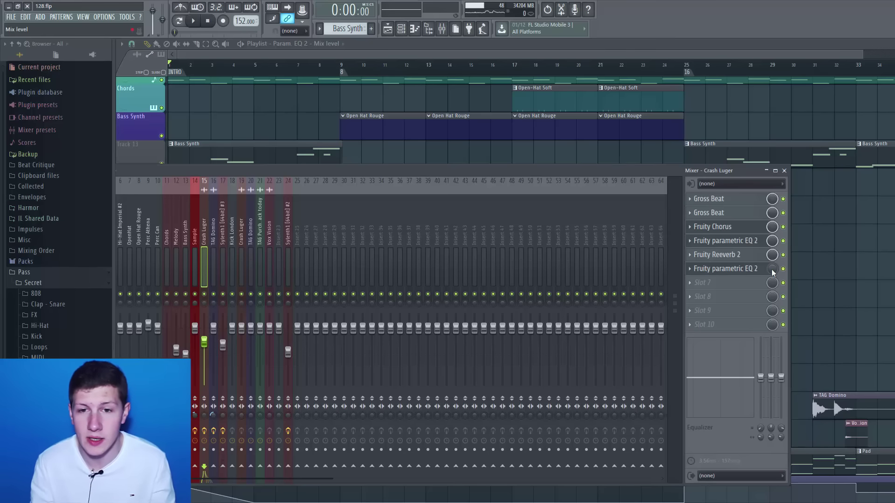
Initialize the song with the slot 6 EQ's mix level at 0%.
right_click(772, 272)
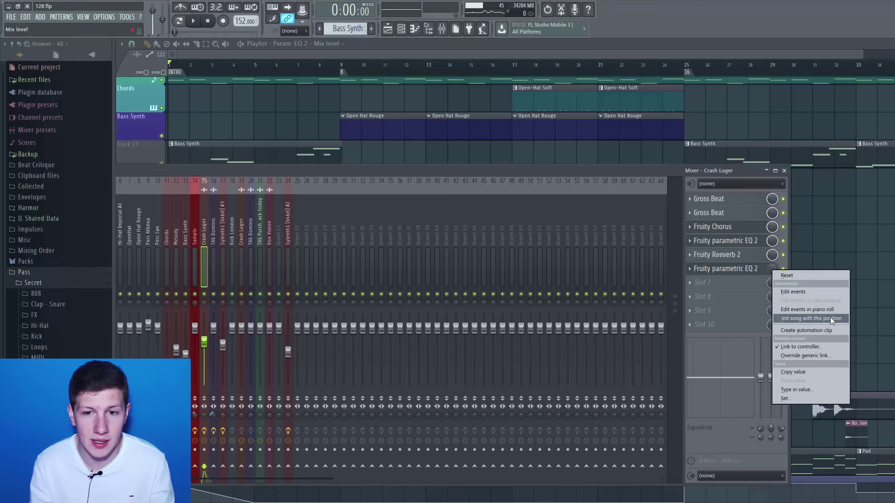
left_click(787, 276)
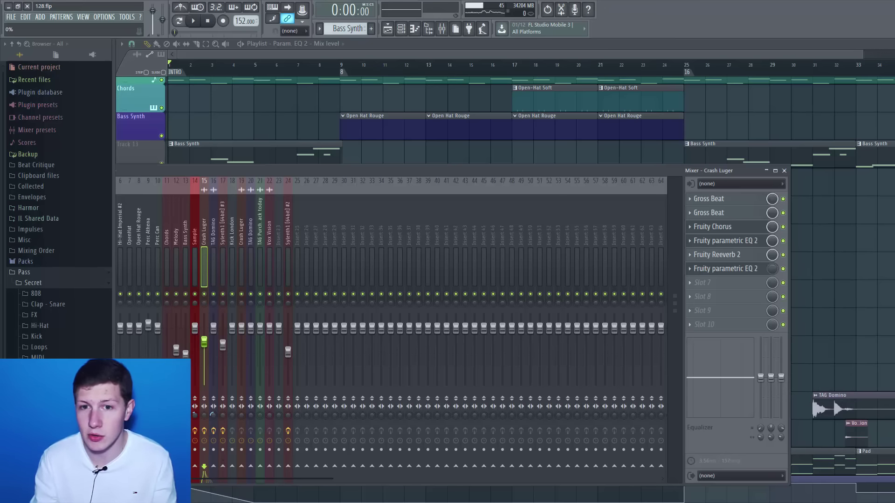
right_click(772, 271)
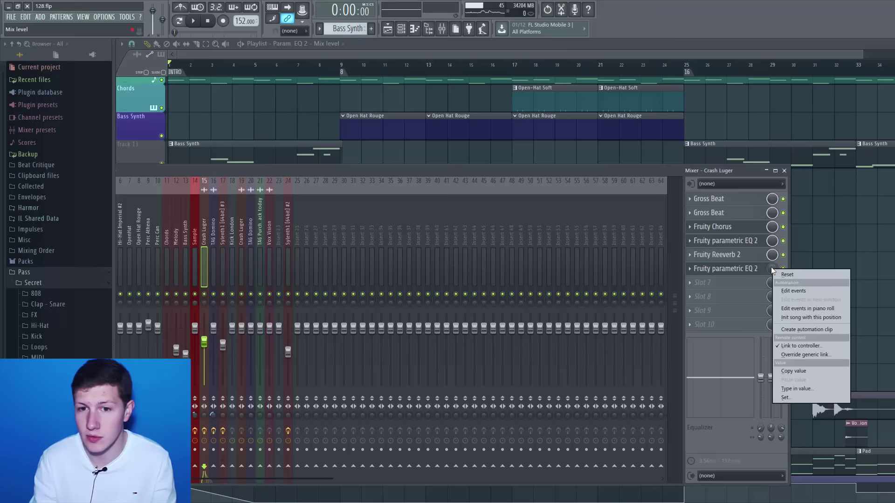
left_click(654, 163)
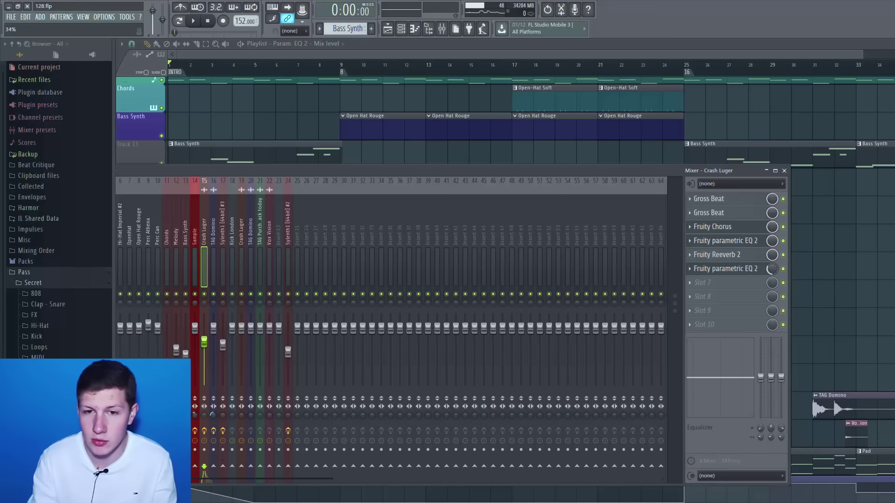
right_click(772, 270)
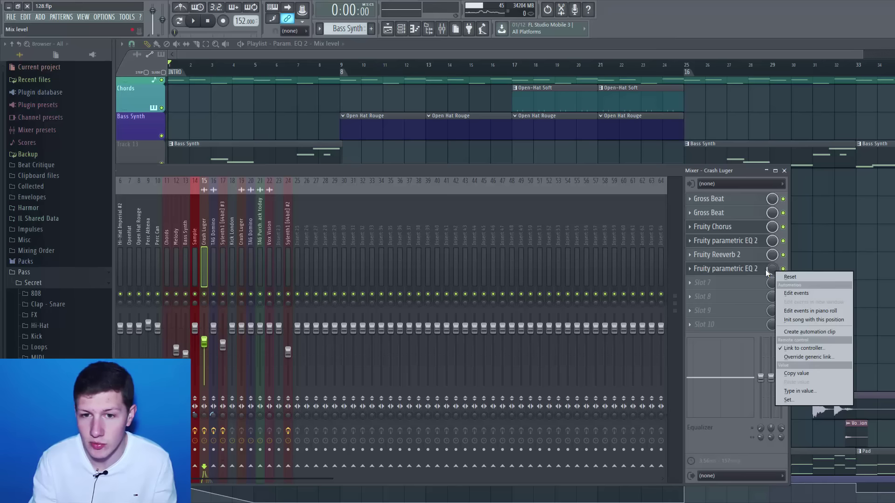
left_click(798, 321)
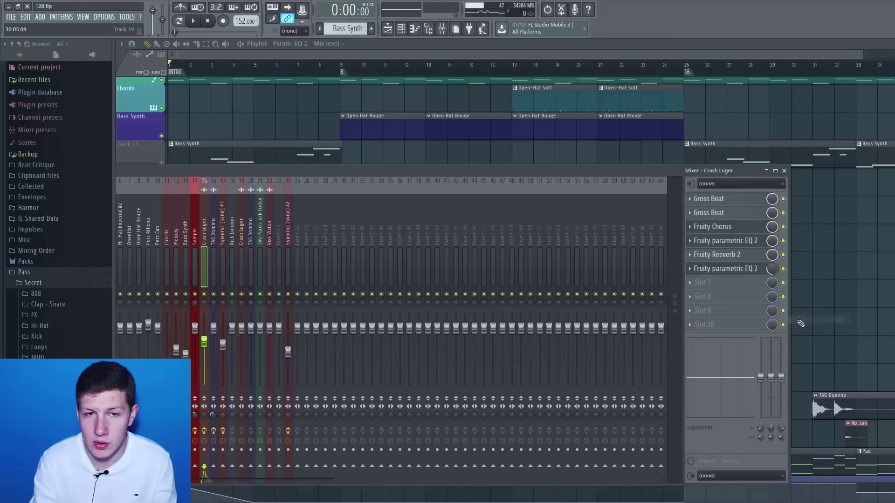
Play the song from the start into the filter section around bar 22, keeping the playlist automation and EQ slots in view, and stop.
key("space")
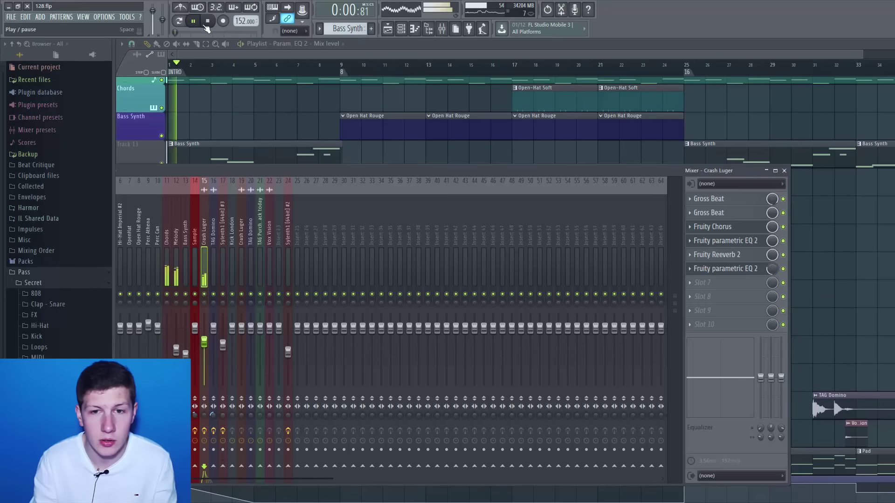
left_click_drag(568, 168, 270, 351)
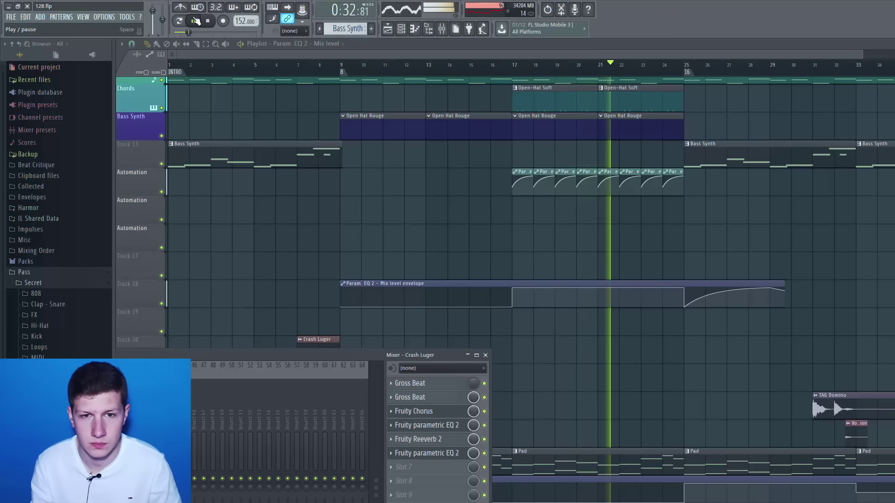
left_click(195, 21)
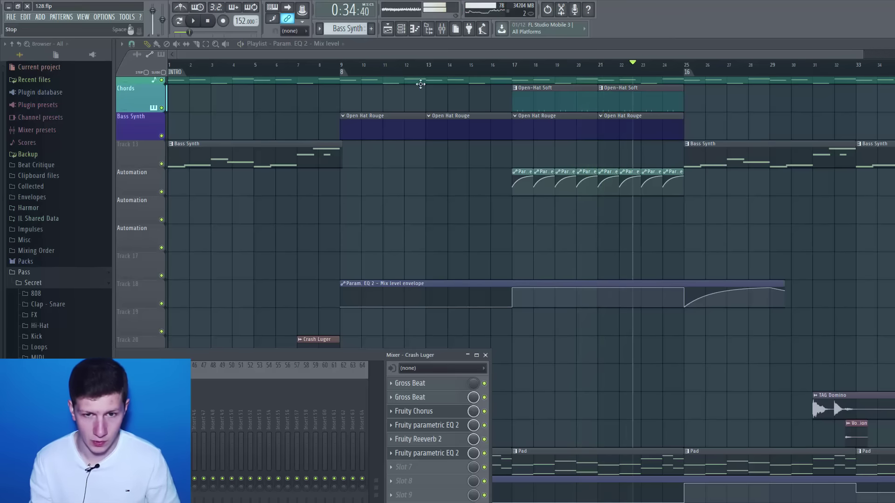
Open the slot 4 and slot 6 Fruity parametric EQ 2 windows and place them so both curves can be compared.
left_click_drag(316, 358, 345, 422)
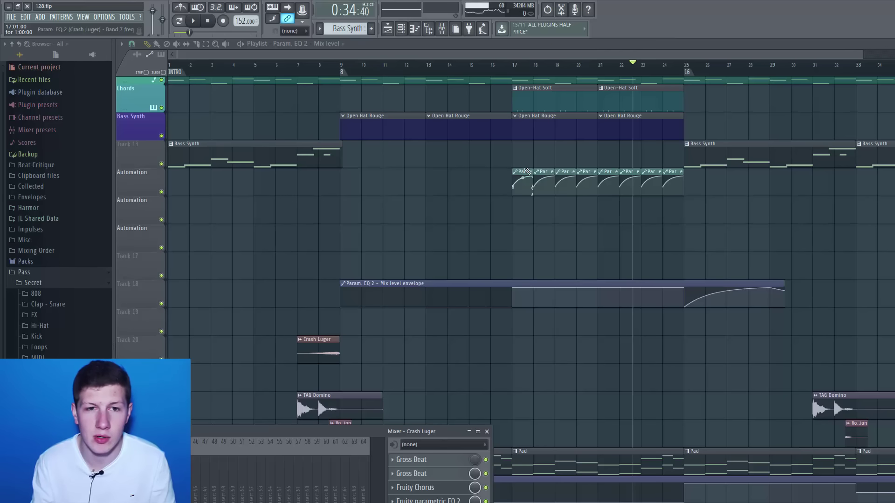
left_click_drag(361, 424, 441, 384)
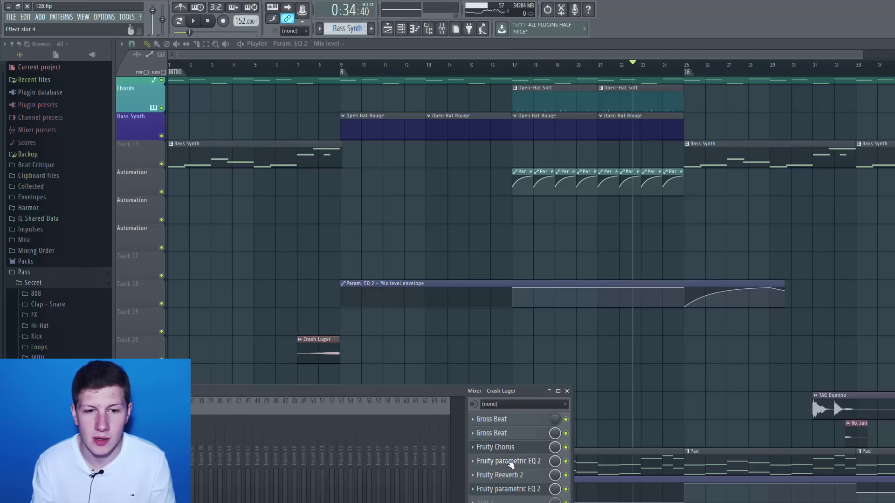
left_click(510, 461)
left_click(518, 488)
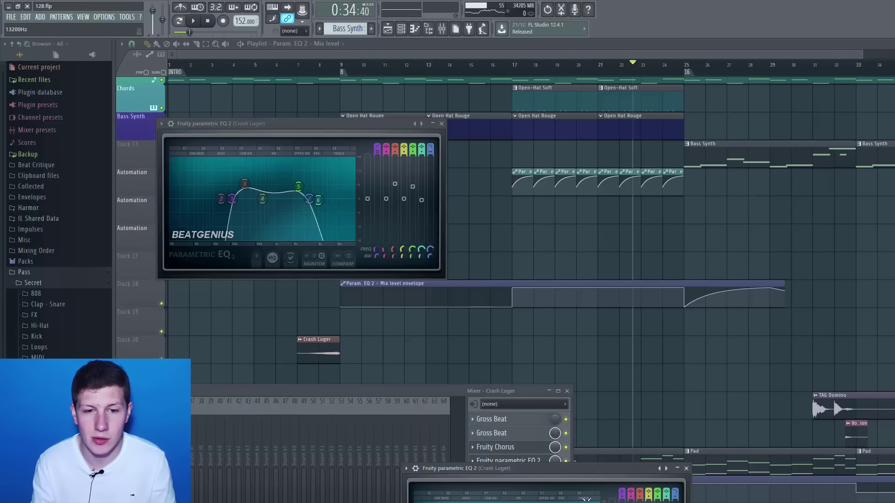
left_click_drag(580, 471, 578, 366)
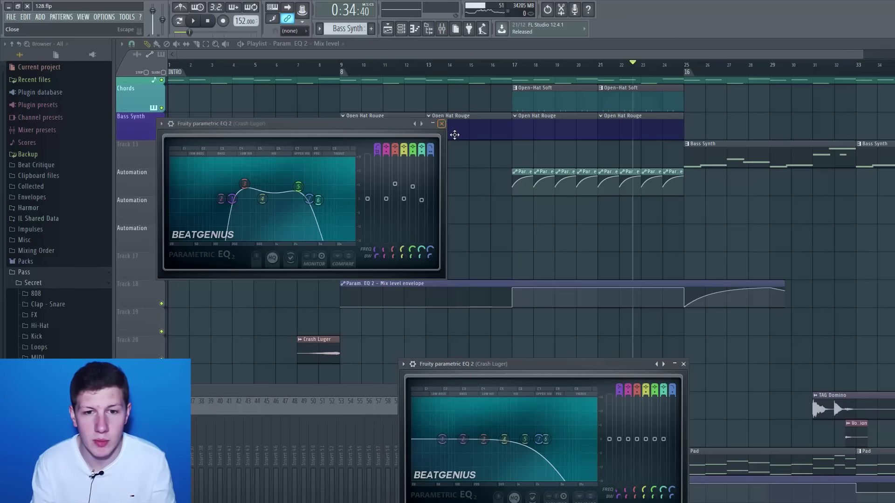
Close both Fruity parametric EQ 2 windows, move the mixer up to show more effect slots, and open a mix level knob's automation options.
left_click(441, 124)
left_click(680, 365)
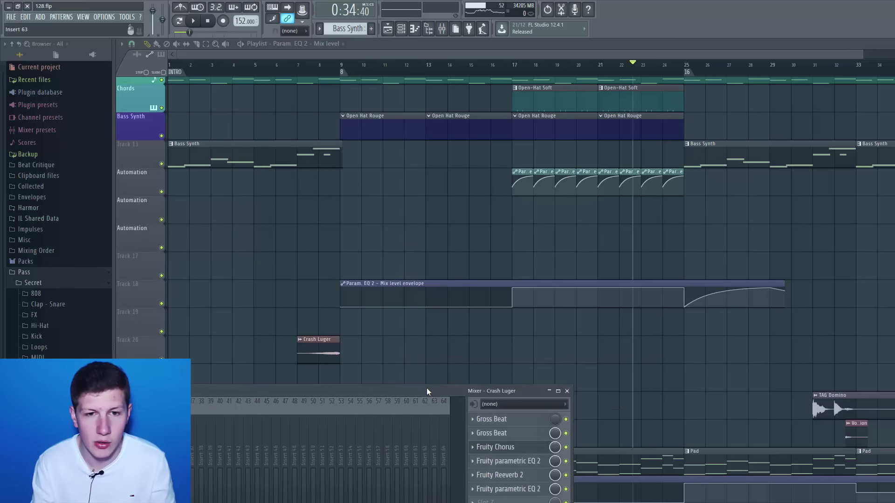
left_click_drag(427, 387, 427, 345)
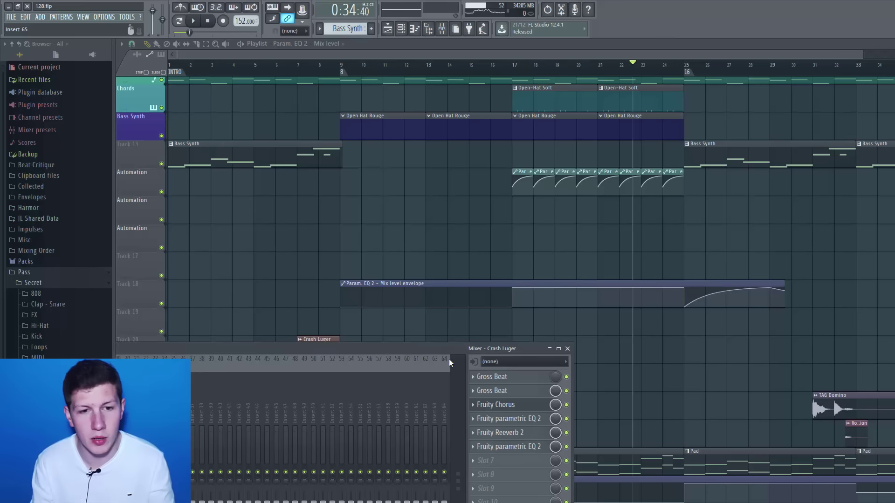
right_click(556, 437)
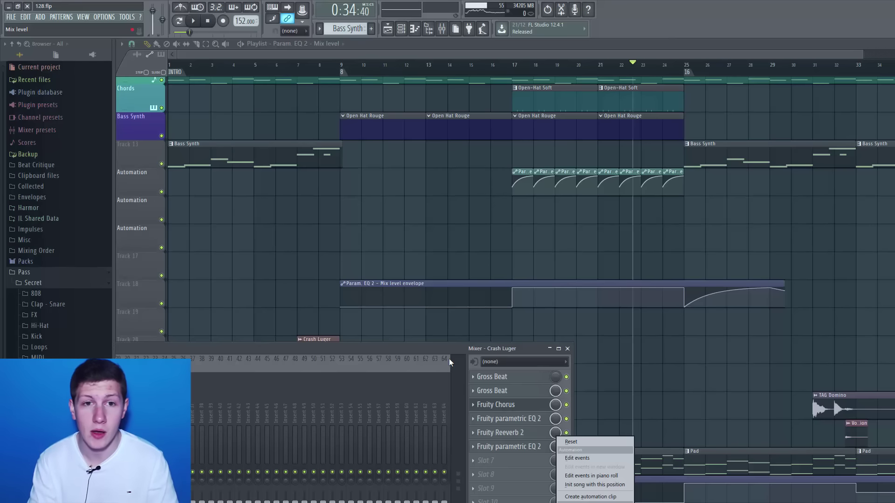
Dismiss the options, return to the playlist and set the play position at bar 17, where the filter sweep clips start.
left_click(515, 55)
scroll(514, 55, "up", 5)
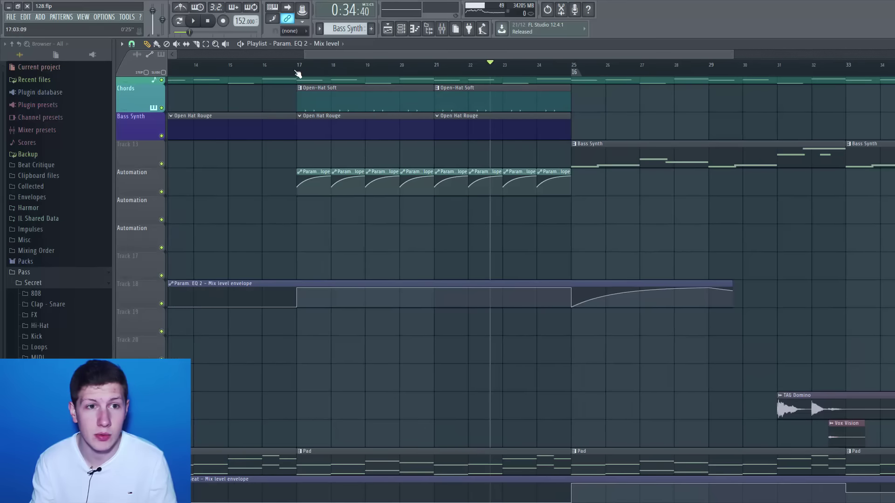
left_click(299, 69)
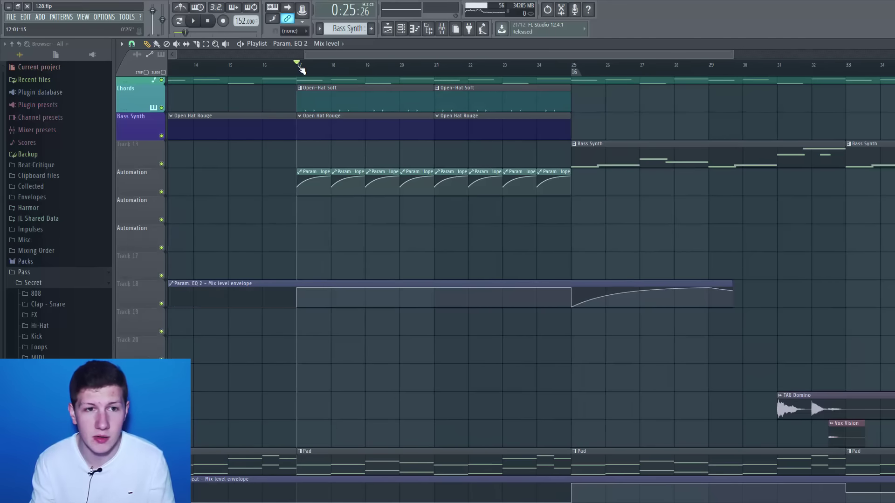
Examine the arrangement around bars 17 to 25, comparing the repeated filter sweep clips and EQ mix level envelope with the neighbouring sections.
scroll(308, 70, "up", 2)
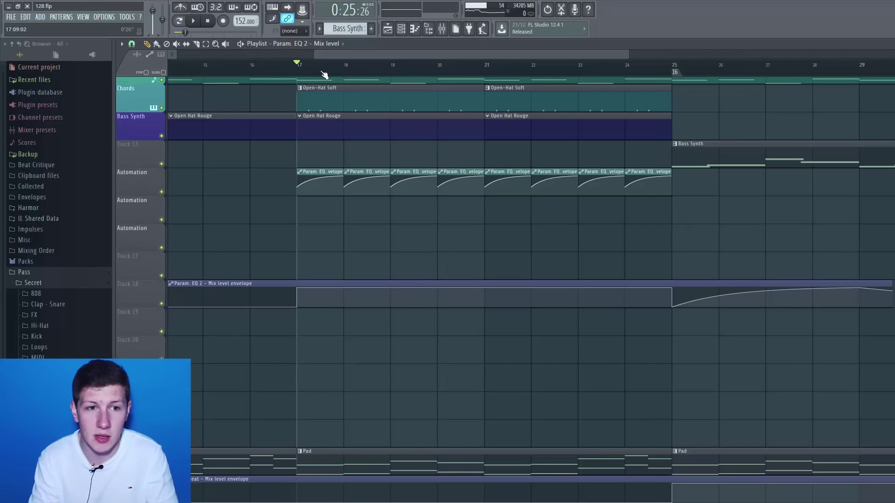
scroll(322, 76, "down", 3)
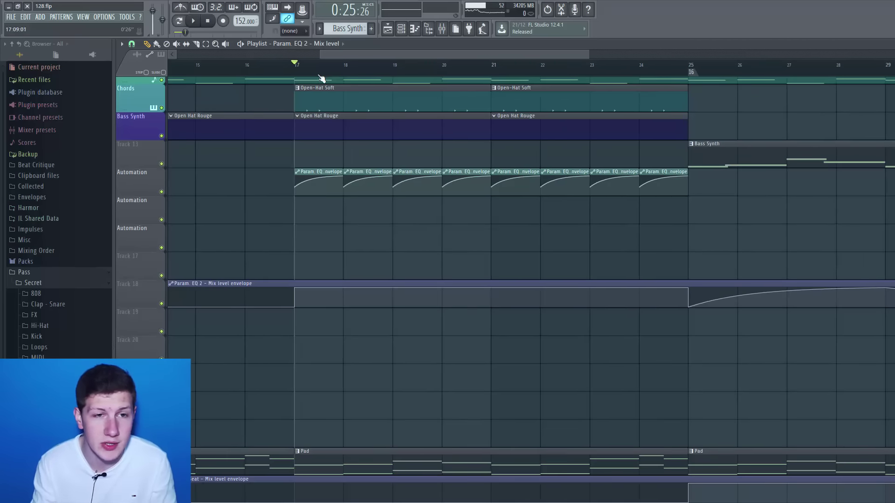
scroll(365, 229, "up", 2)
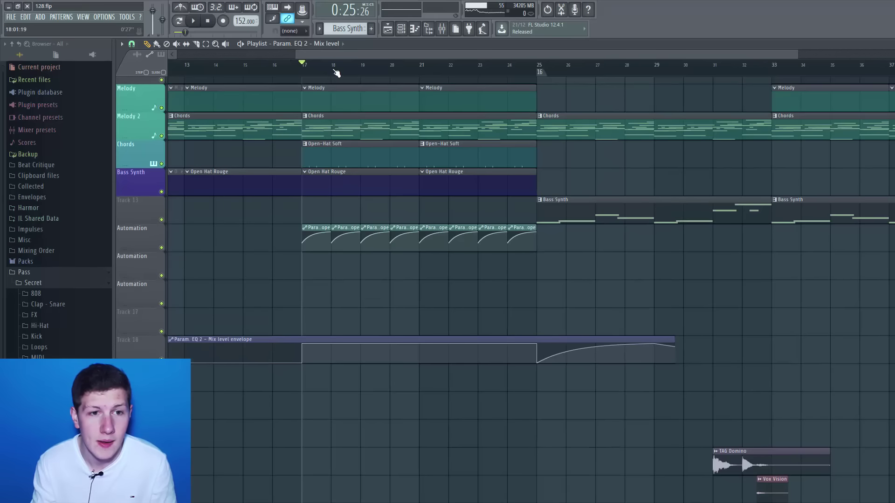
scroll(336, 75, "down", 1)
left_click_drag(336, 56, 209, 68)
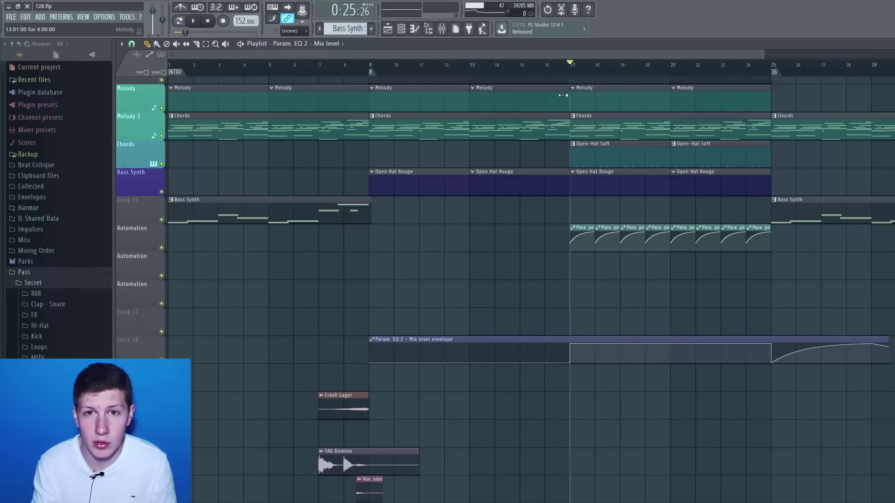
scroll(592, 69, "up", 2)
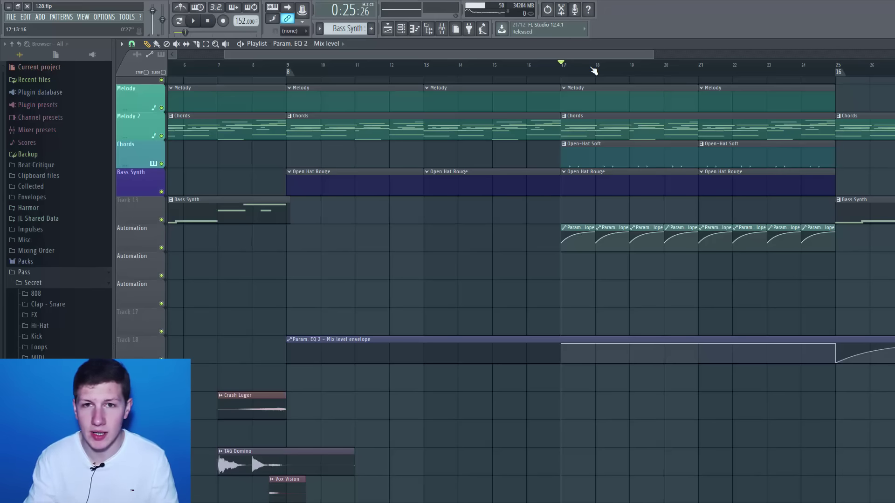
scroll(593, 70, "up", 1)
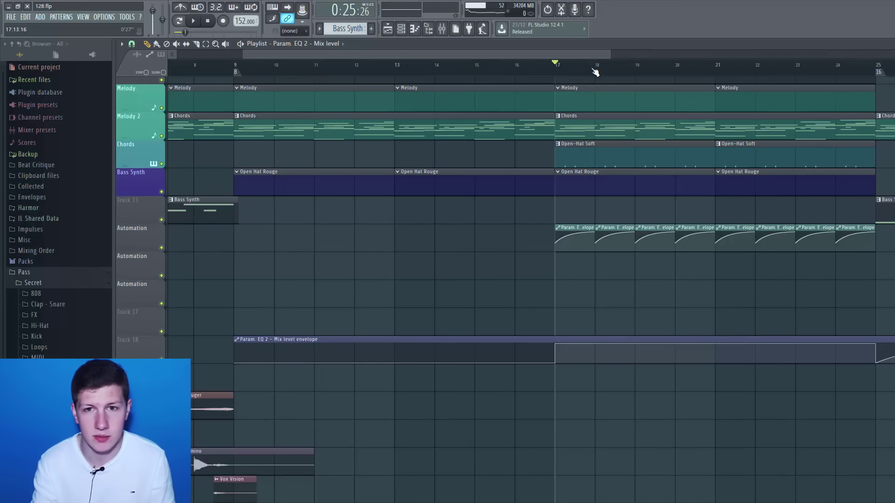
scroll(594, 70, "down", 4)
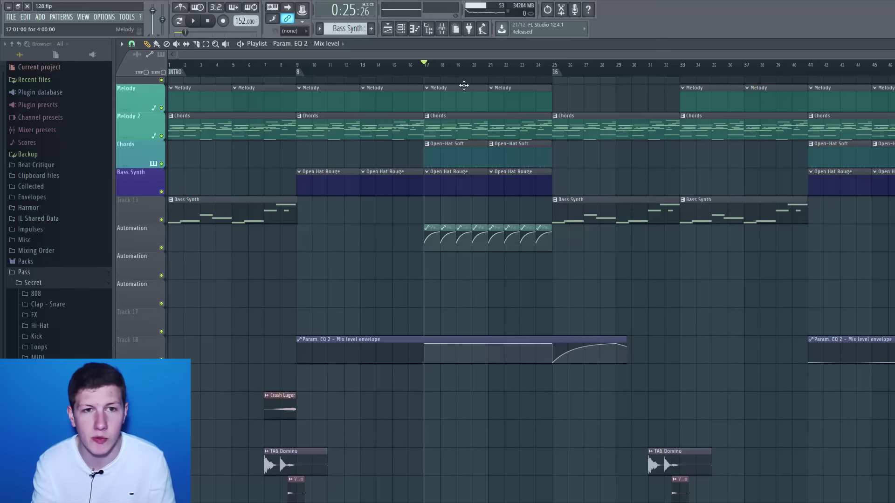
scroll(433, 69, "down", 2)
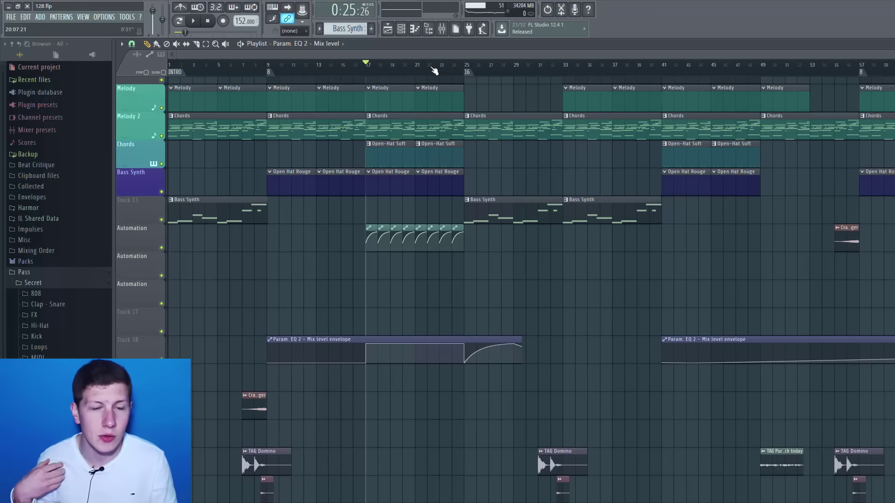
scroll(429, 69, "up", 2)
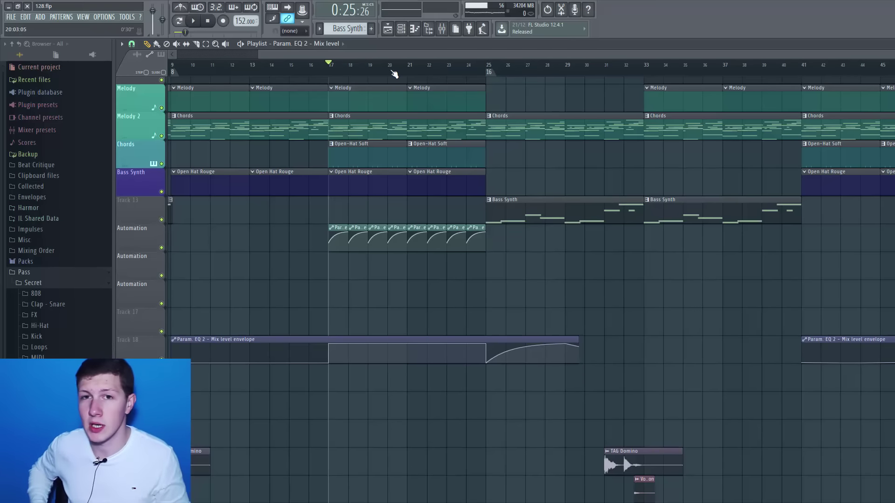
scroll(394, 74, "down", 1)
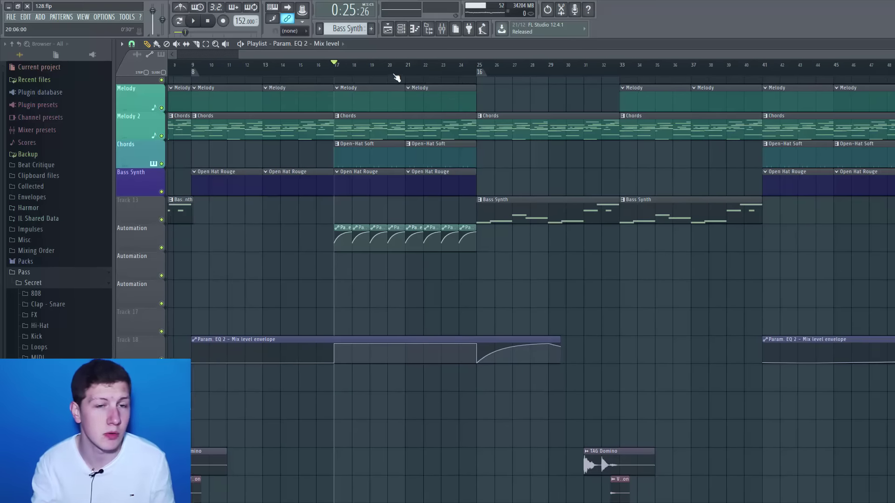
left_click_drag(351, 56, 272, 70)
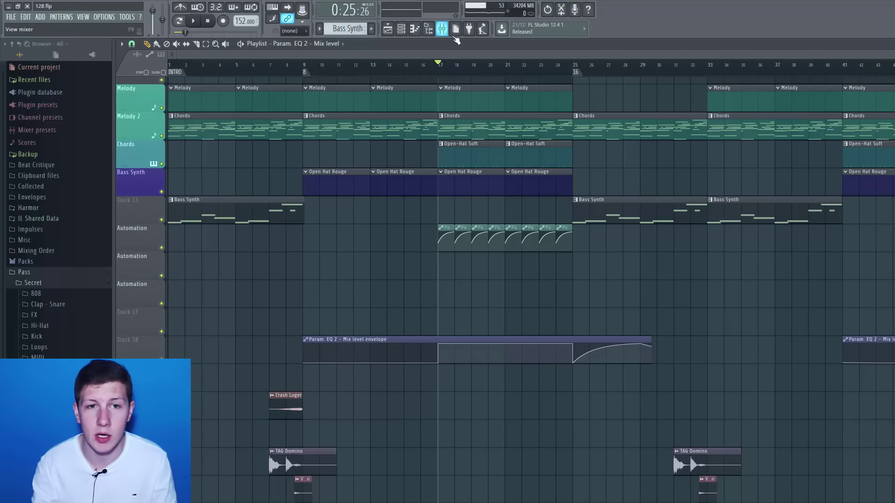
Reopen the mixer, turn the slot 6 Fruity parametric EQ 2 mix level all the way down, and view its automation options.
left_click(442, 29)
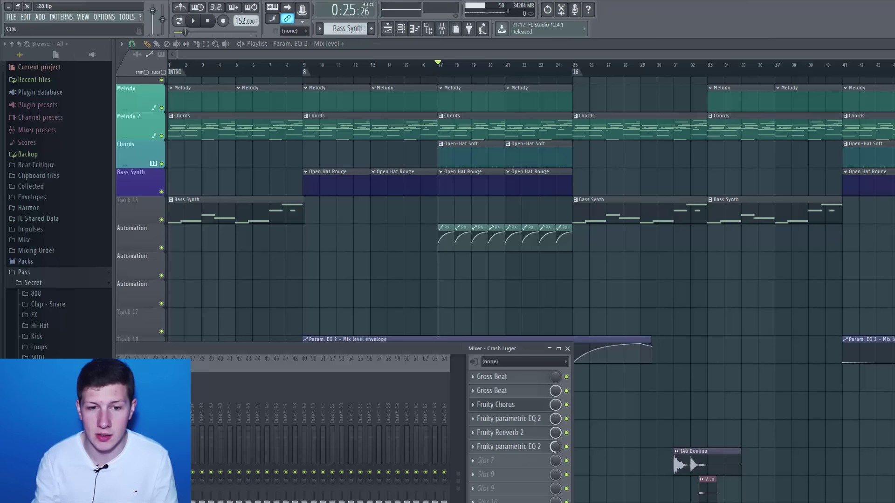
right_click(559, 451)
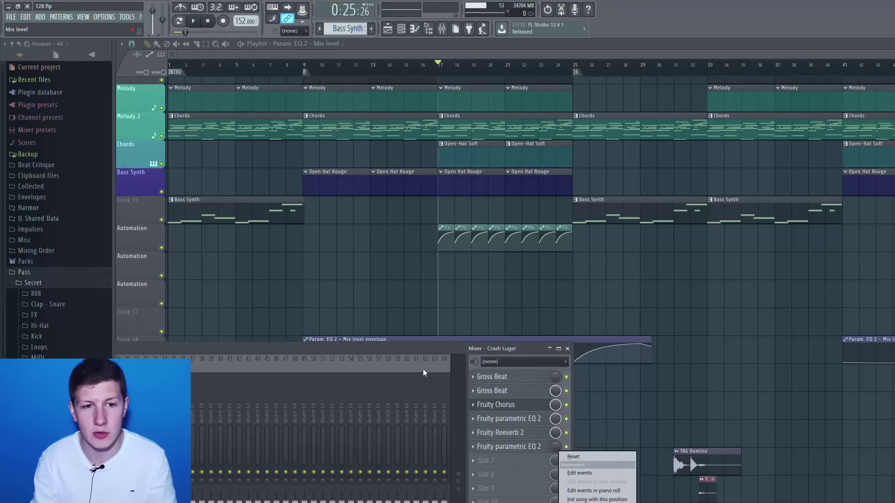
left_click(418, 346)
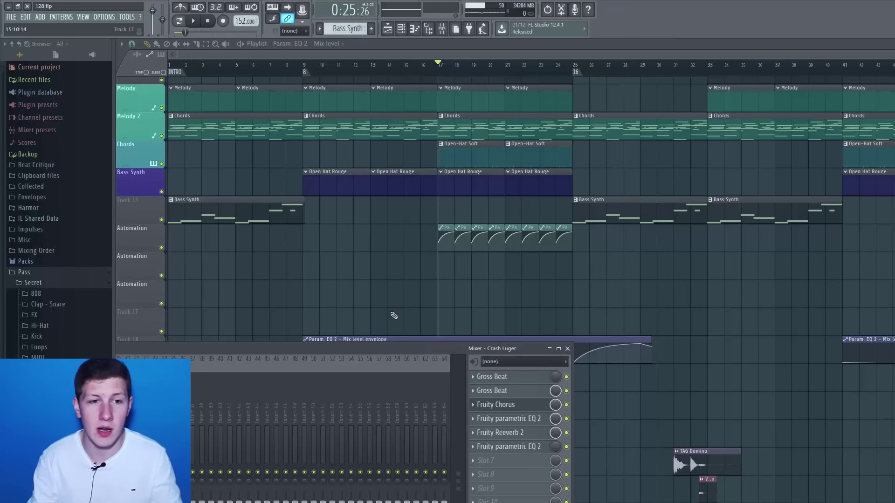